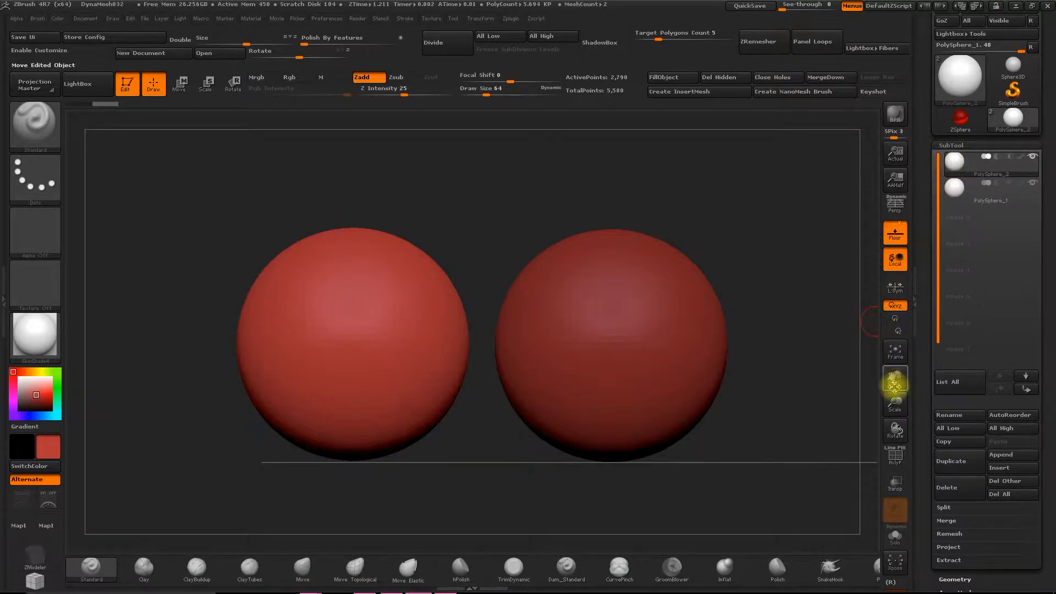
# - Toggle symmetry off and set the current material of the spheres to MatCap Skin05
pyautogui.moveTo(895, 404)
pyautogui.mouseDown()
pyautogui.moveTo(888, 378)
pyautogui.moveTo(876, 393)
pyautogui.mouseUp()
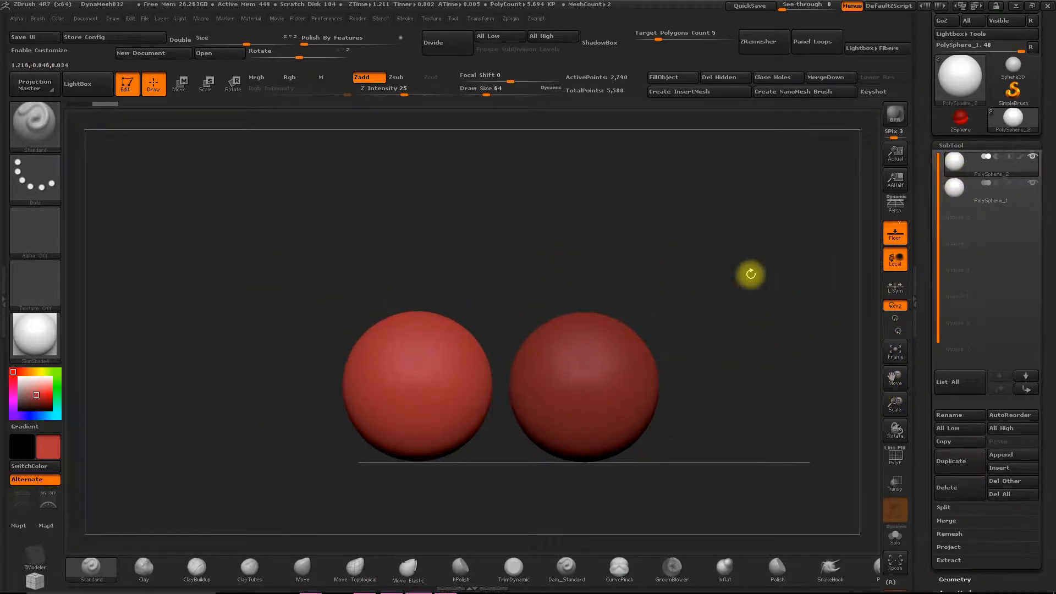
pyautogui.press('x')
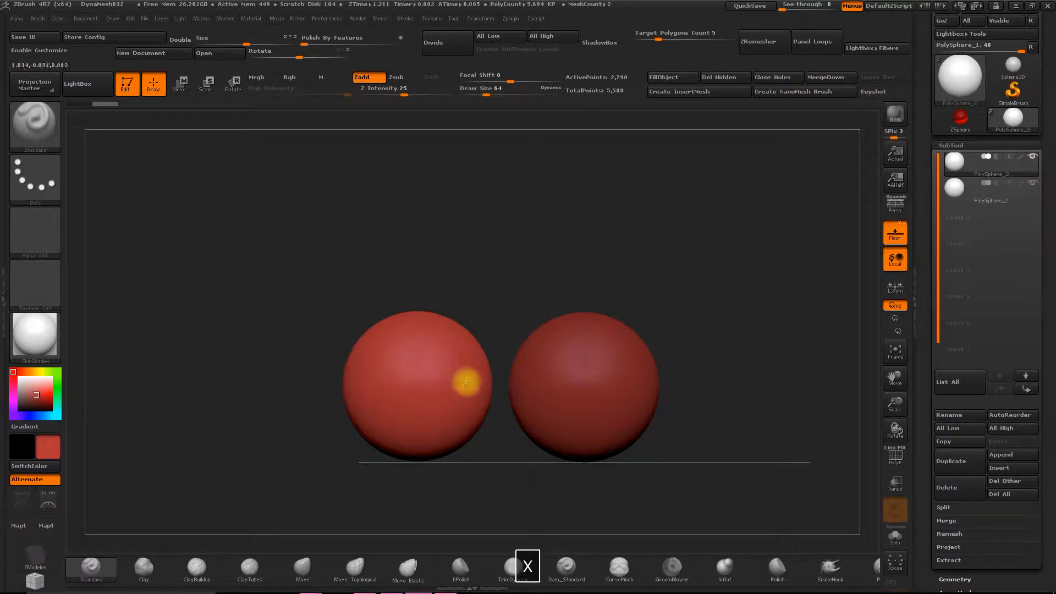
pyautogui.keyDown('alt'); pyautogui.moveTo(537, 252); pyautogui.dragTo(548, 233); pyautogui.keyUp('alt')
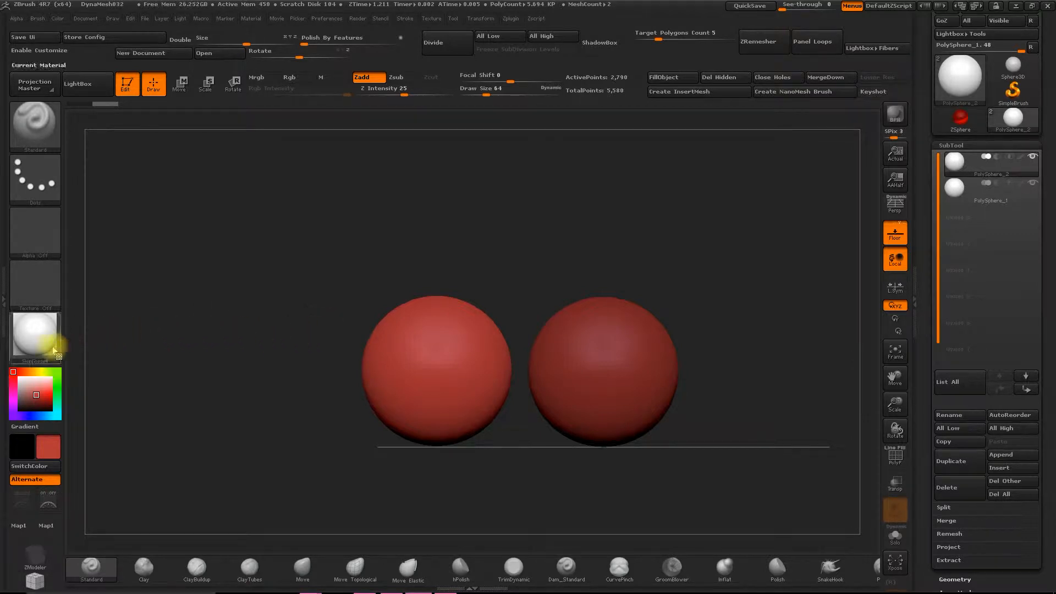
pyautogui.click(35, 332)
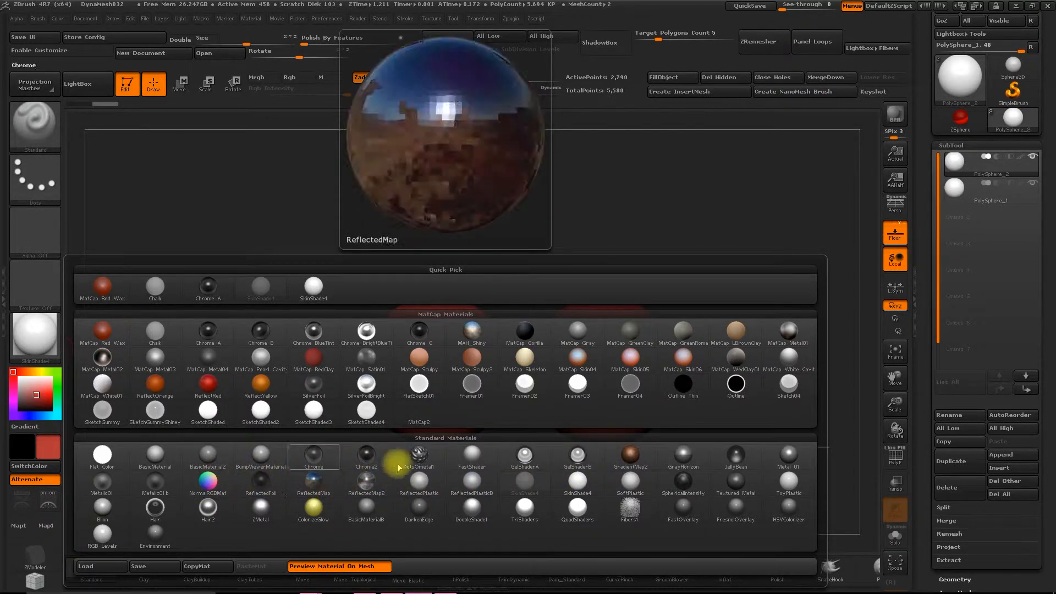
pyautogui.moveTo(638, 365)
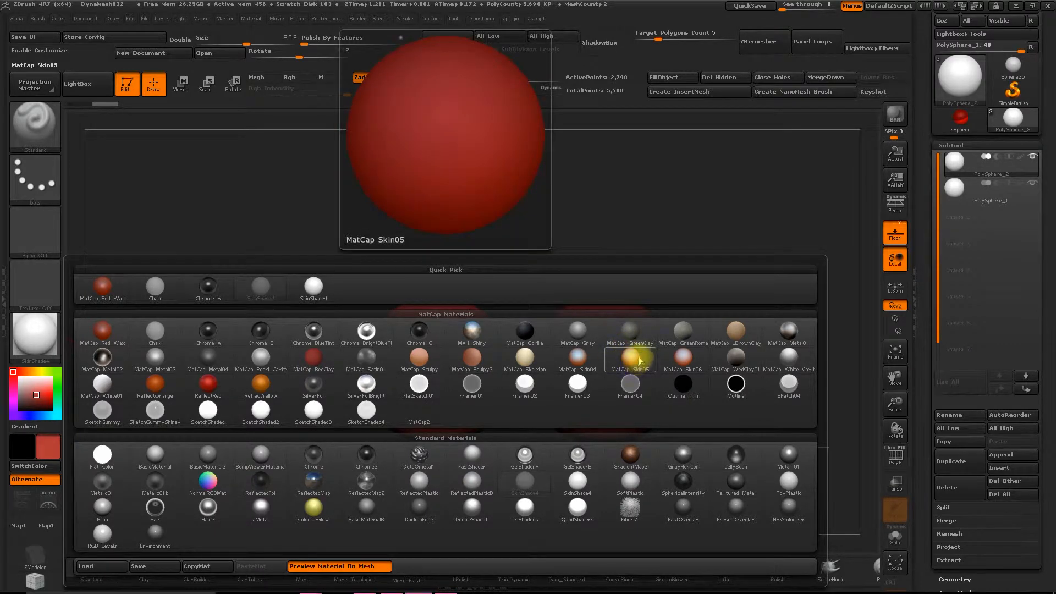
pyautogui.click(637, 362)
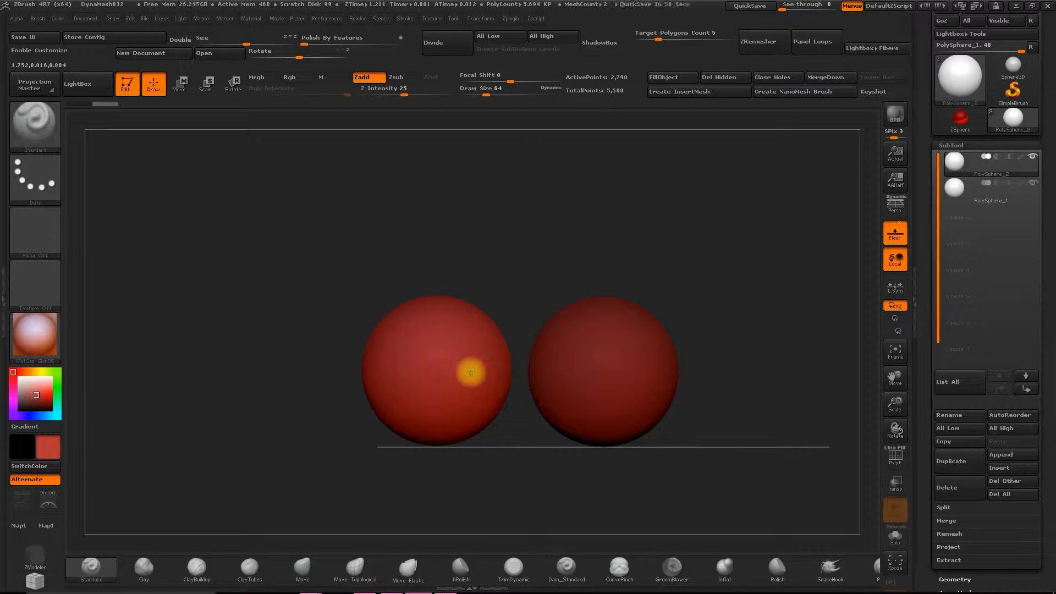
# - Try the Outline Thin material and the ReflectRed material on the two spheres
pyautogui.click(51, 347)
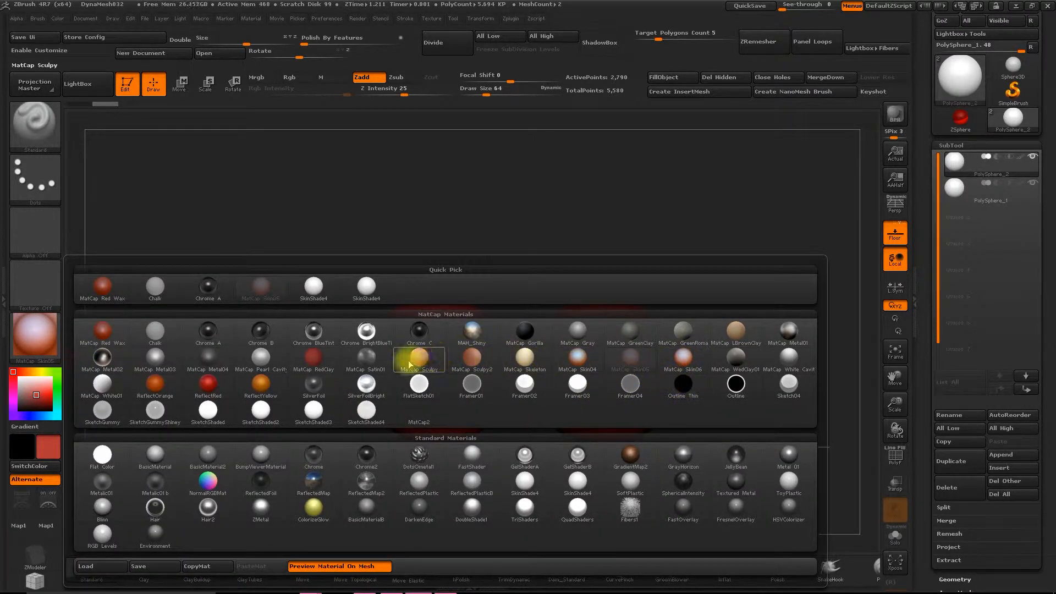
pyautogui.moveTo(370, 357)
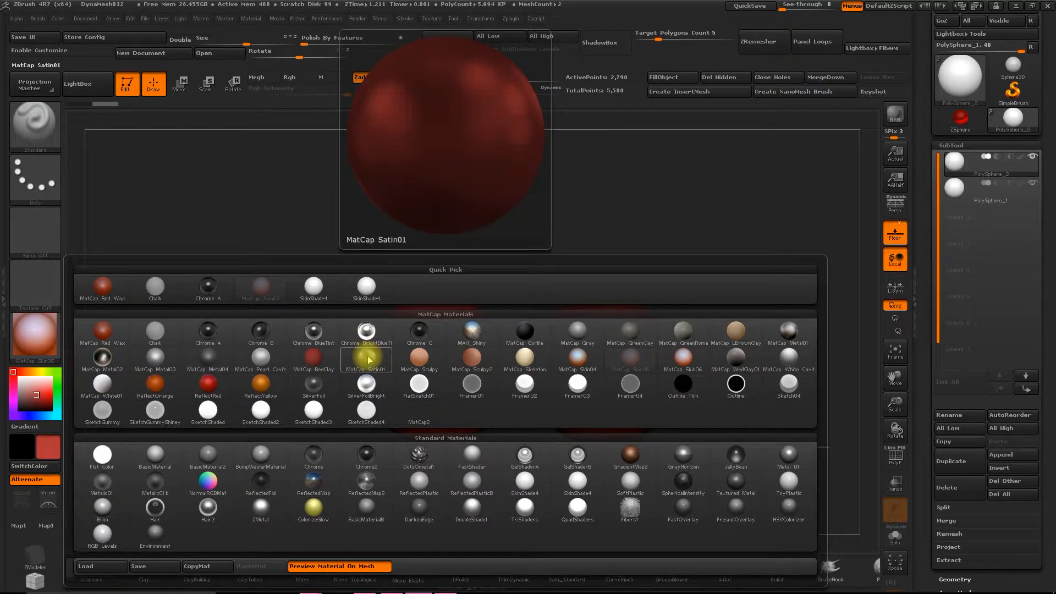
pyautogui.click(685, 387)
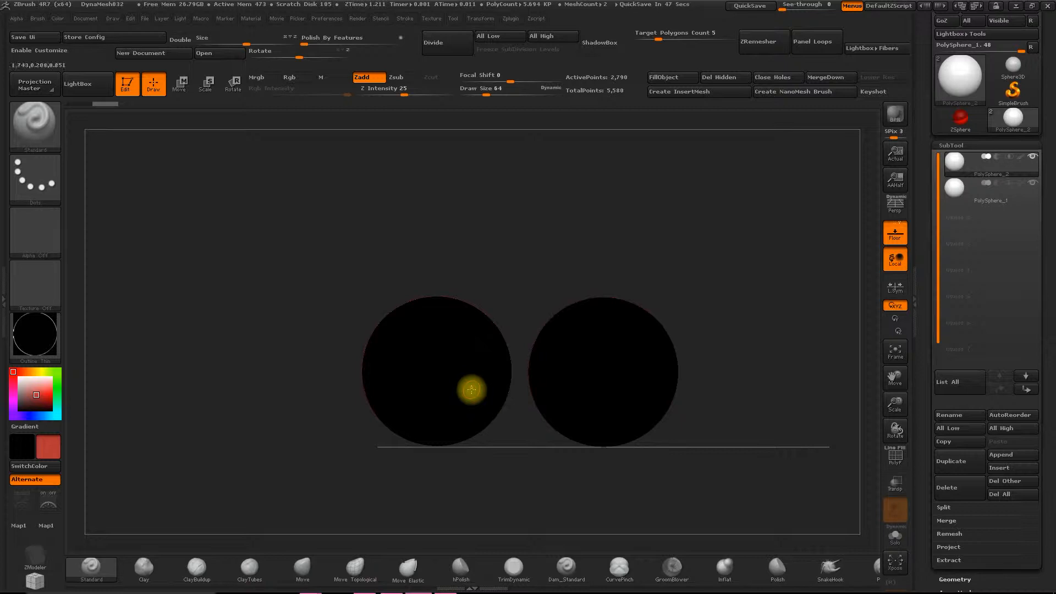
pyautogui.click(34, 334)
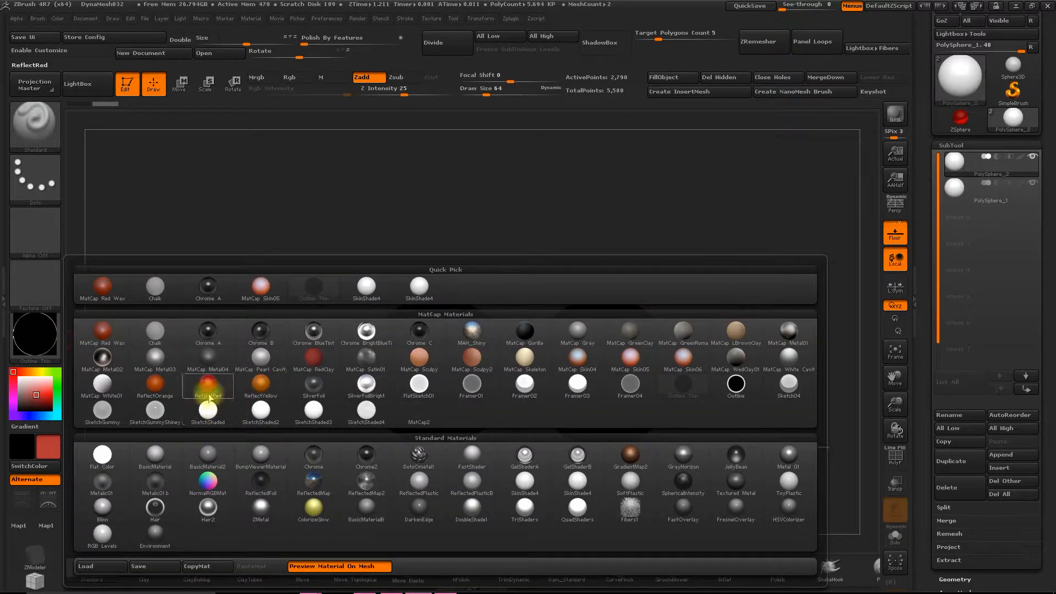
pyautogui.click(212, 387)
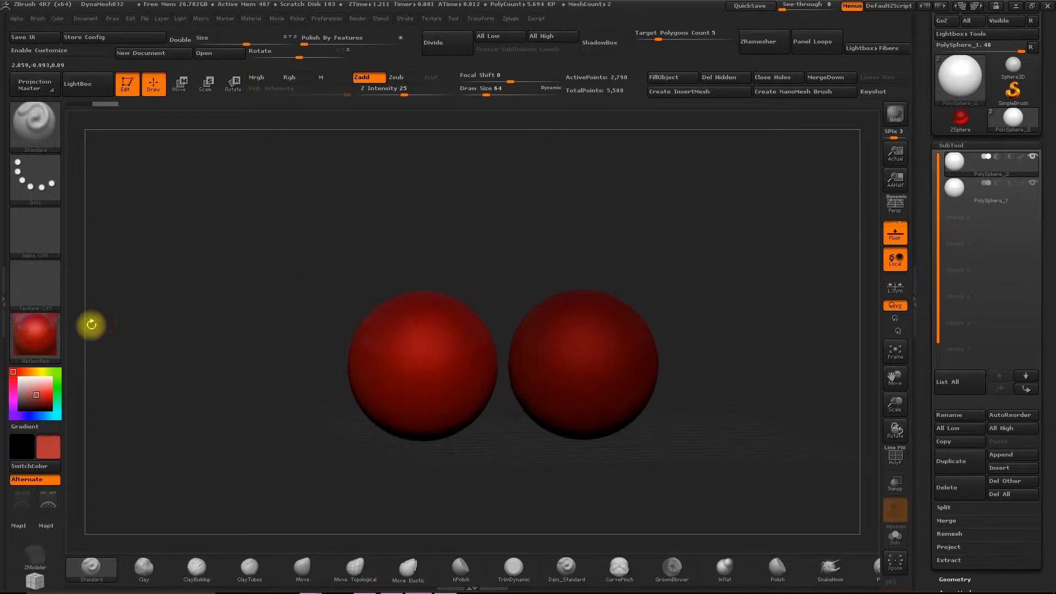
# - Set the current material to MAH_Shiny and view its shading on the spheres from another angle
pyautogui.click(32, 333)
pyautogui.click(468, 333)
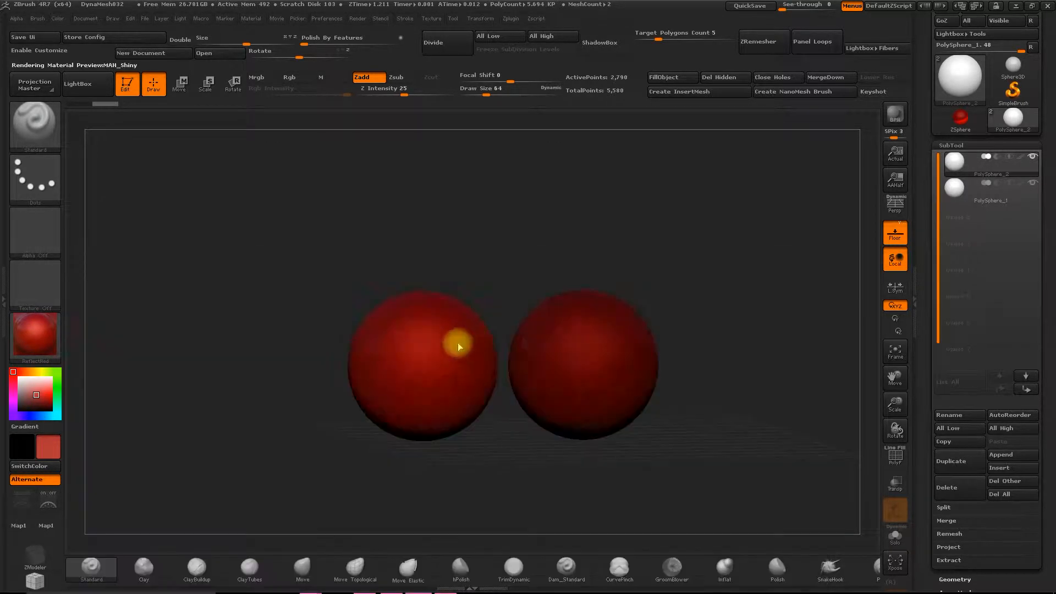
pyautogui.keyDown('shift'); pyautogui.moveTo(499, 272); pyautogui.dragTo(486, 262); pyautogui.keyUp('shift')
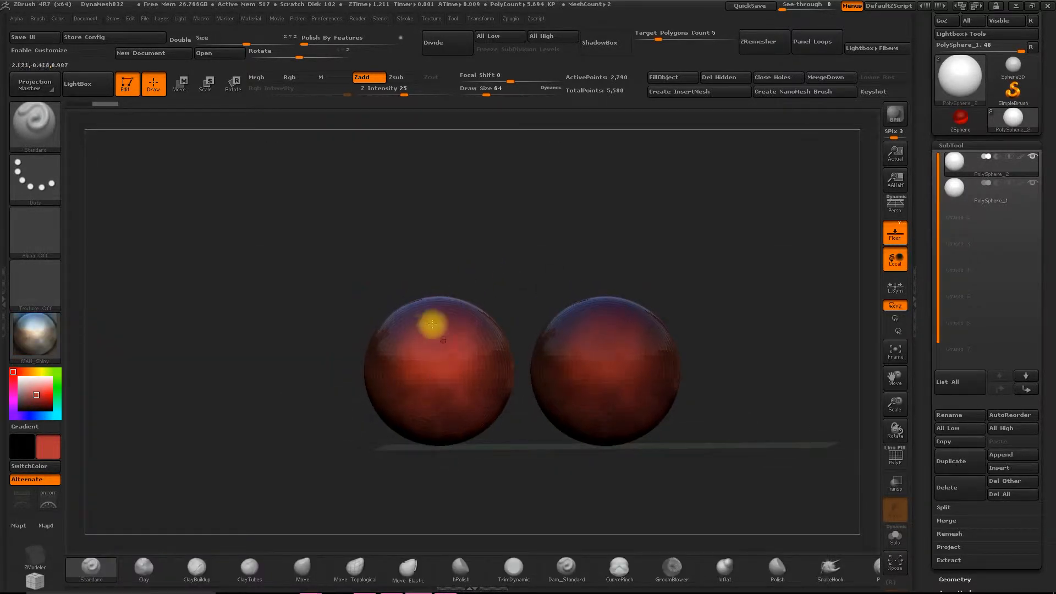
pyautogui.moveTo(357, 252); pyautogui.dragTo(370, 263)
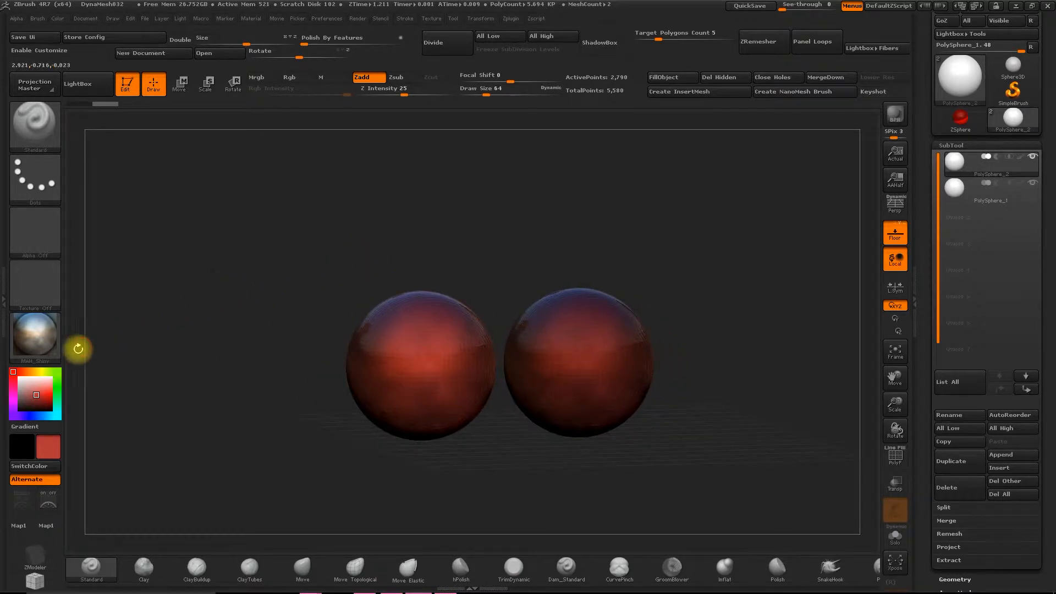
# - Change the current color to a bright green and view it on both spheres
pyautogui.click(43, 389)
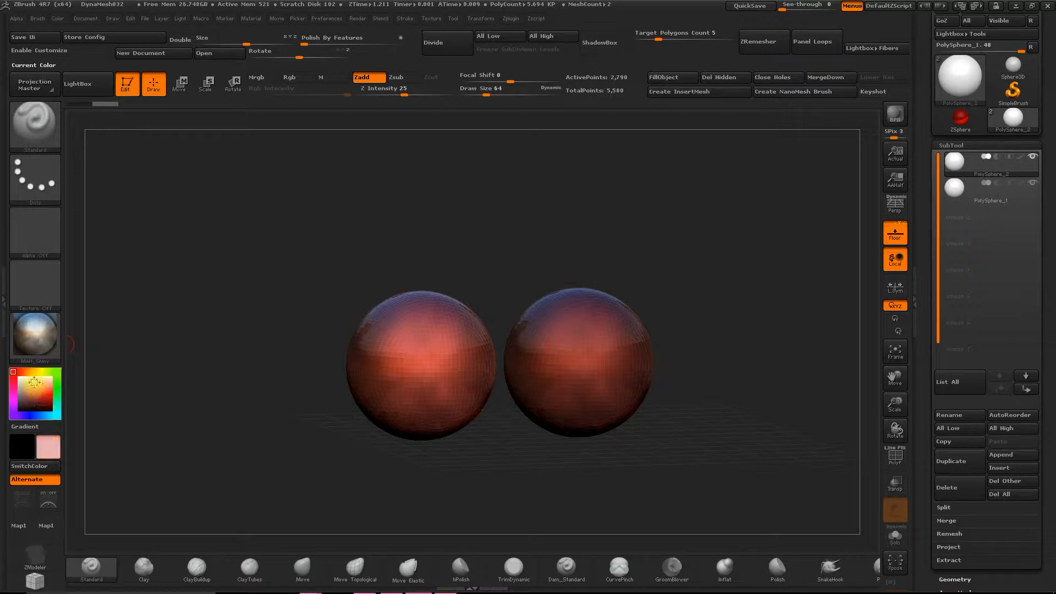
pyautogui.click(57, 374)
pyautogui.moveTo(226, 364); pyautogui.dragTo(186, 350)
pyautogui.moveTo(346, 228); pyautogui.dragTo(403, 238)
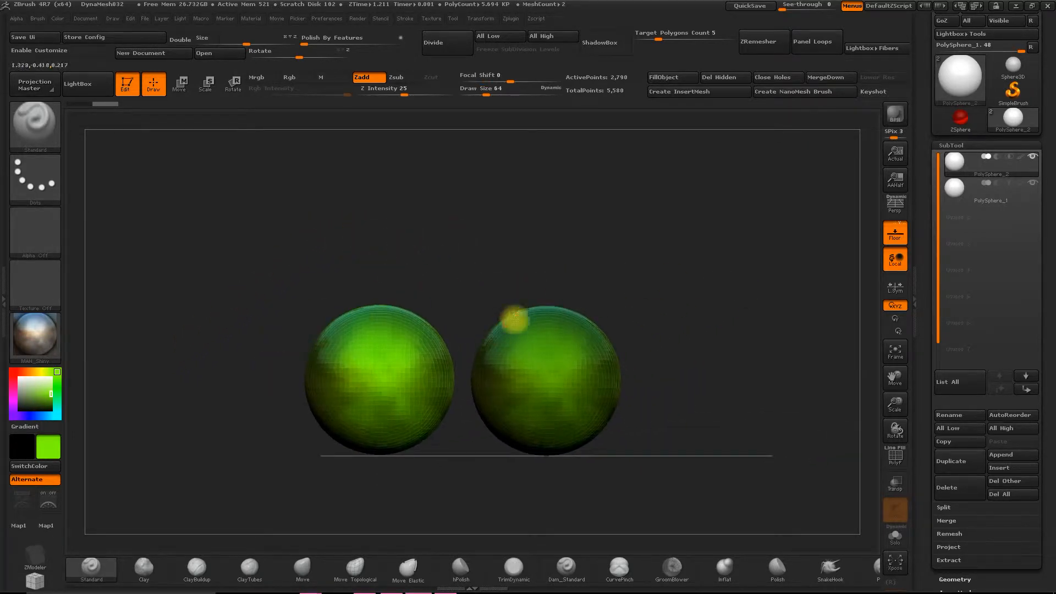
# - Set the current color to gold with red 199, green 174 and blue 65
pyautogui.moveTo(50, 414)
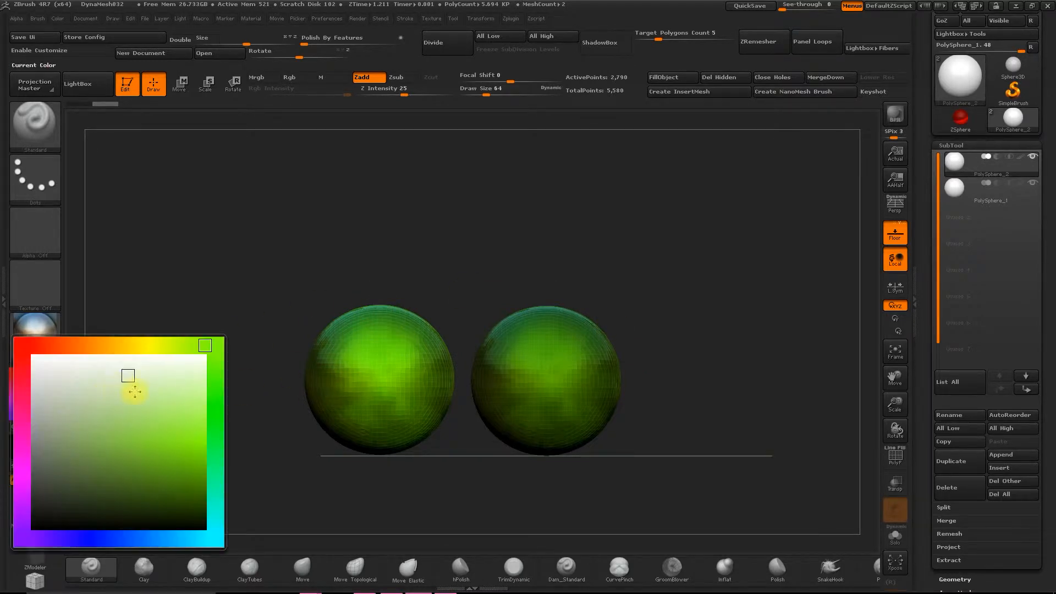
pyautogui.click(125, 345)
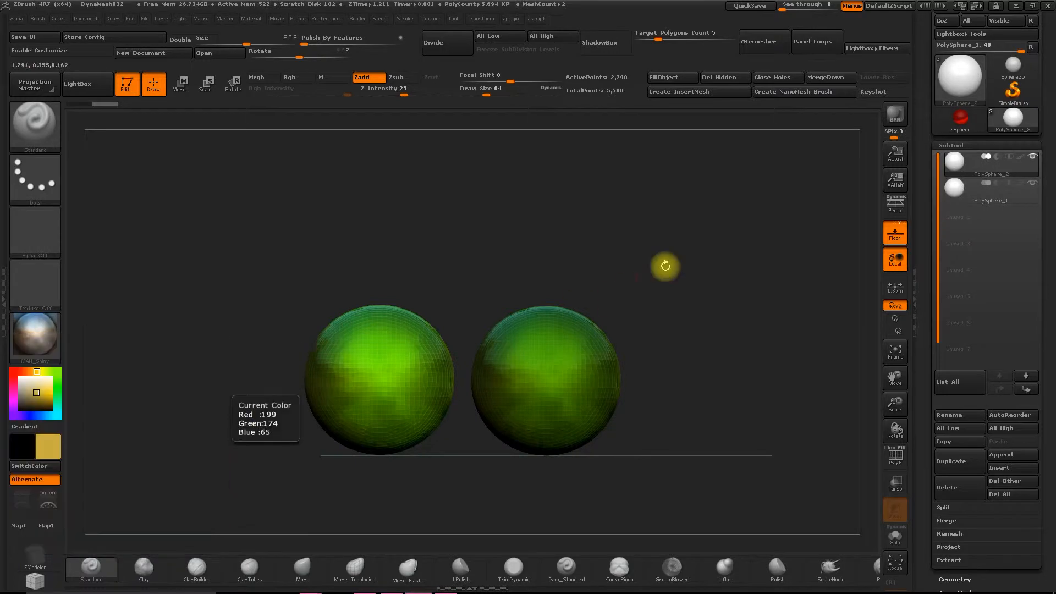
pyautogui.moveTo(361, 258); pyautogui.dragTo(394, 286)
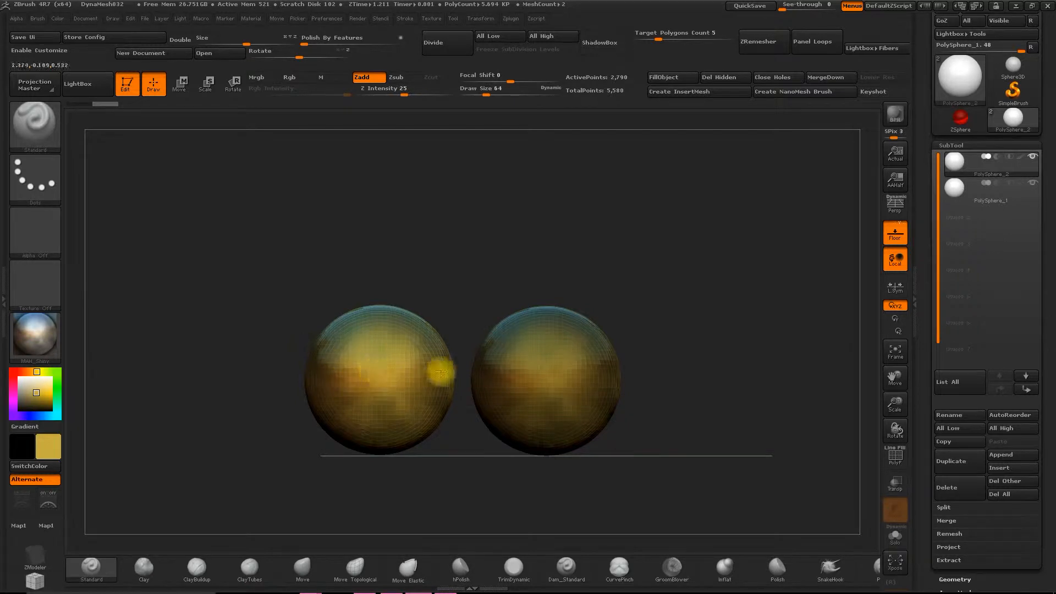
# - Enable only the Rgb channel and fill the PolySphere_2 subtool with the current gold color
pyautogui.keyDown('alt'); pyautogui.moveTo(391, 249); pyautogui.dragTo(454, 248); pyautogui.keyUp('alt')
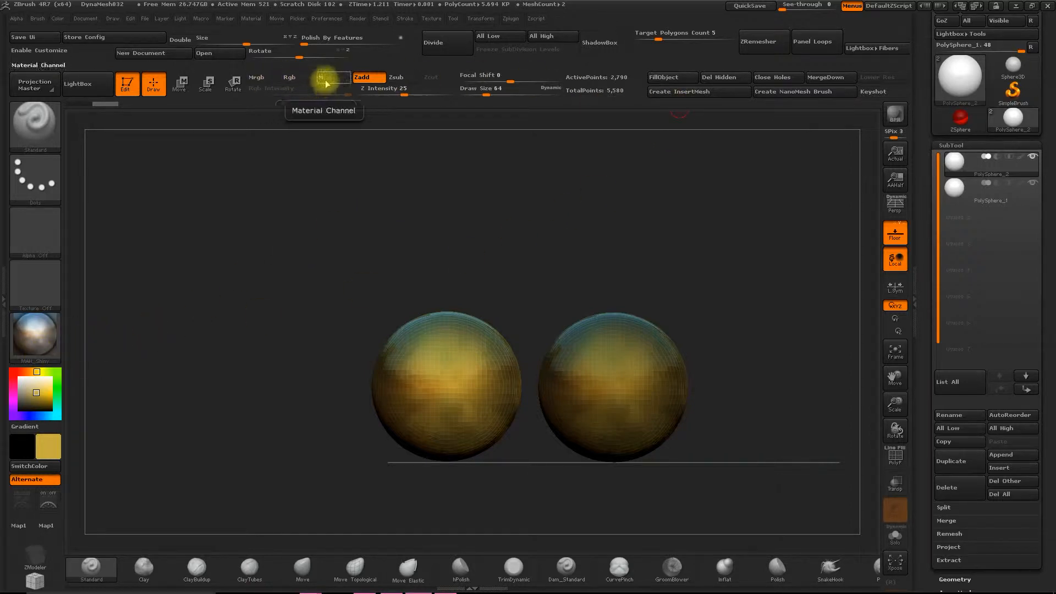
pyautogui.click(296, 78)
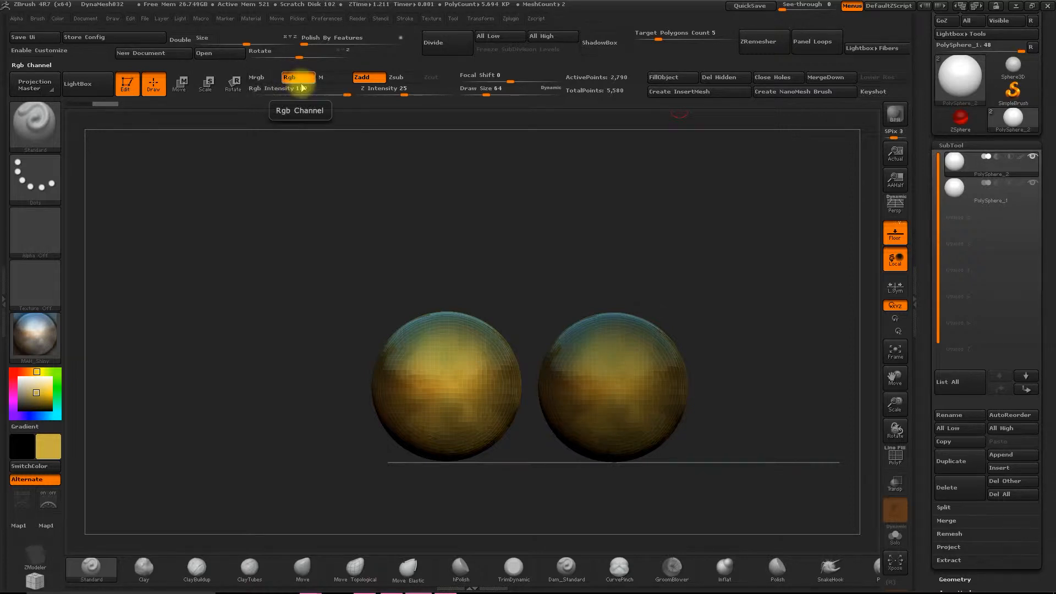
pyautogui.click(671, 78)
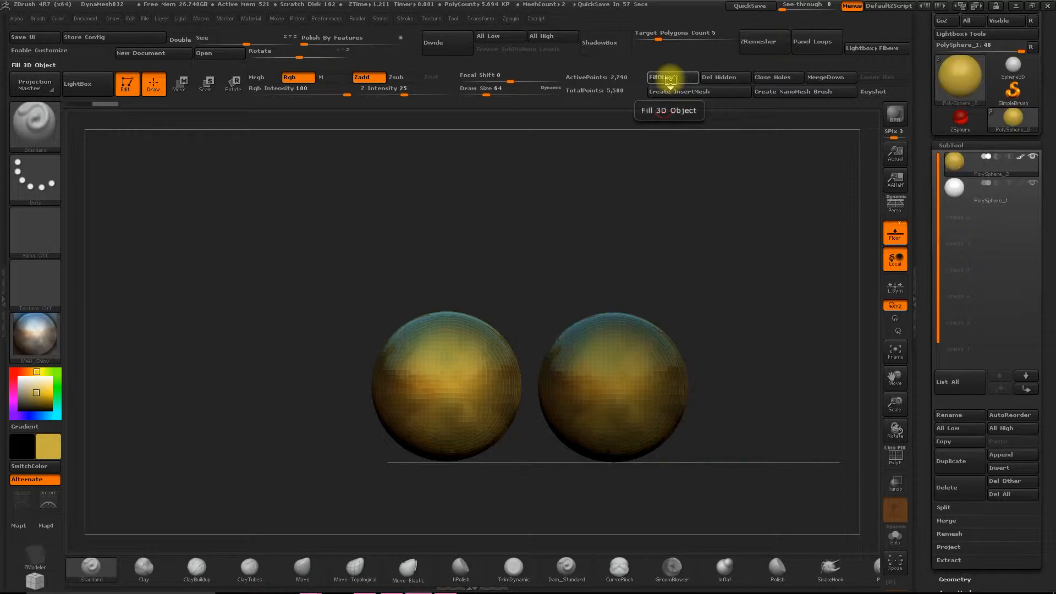
# - Change the current color to a muted brick red and compare it on the filled and unfilled spheres
pyautogui.click(45, 449)
pyautogui.moveTo(284, 276); pyautogui.dragTo(266, 291)
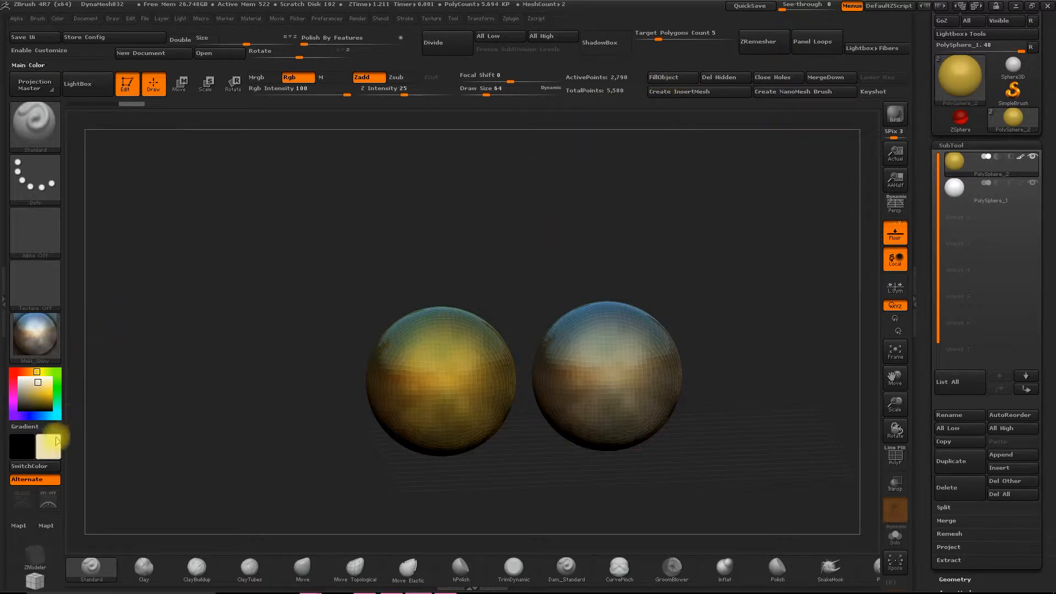
pyautogui.moveTo(80, 416)
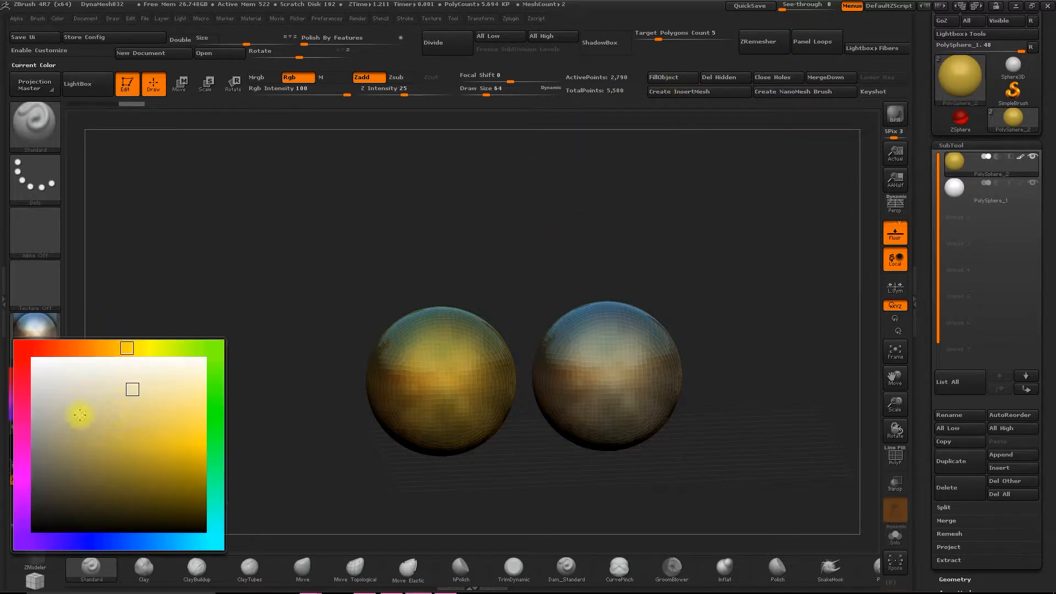
pyautogui.click(54, 349)
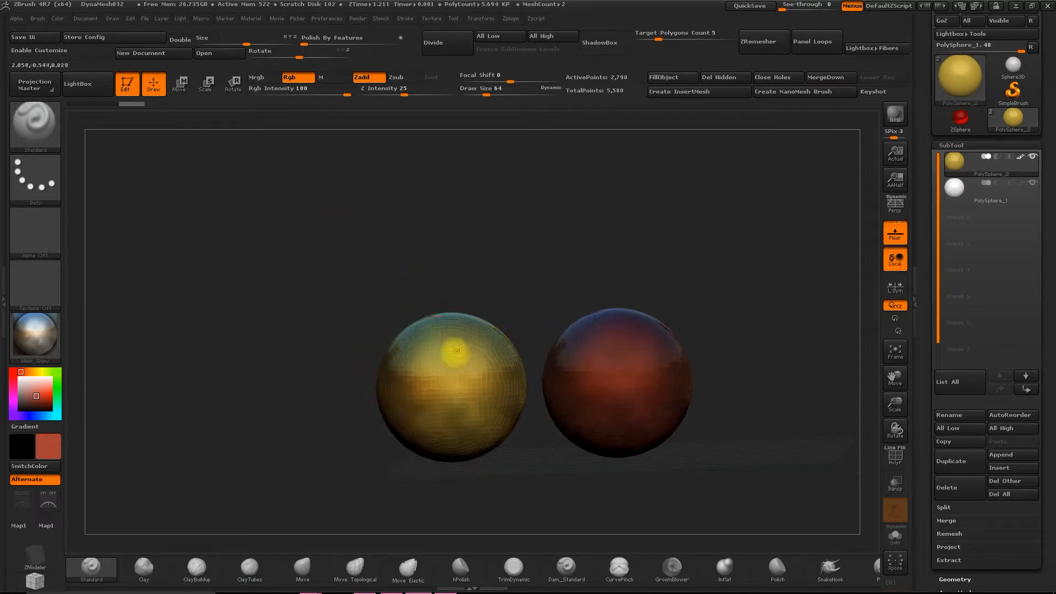
pyautogui.moveTo(441, 252); pyautogui.dragTo(450, 250)
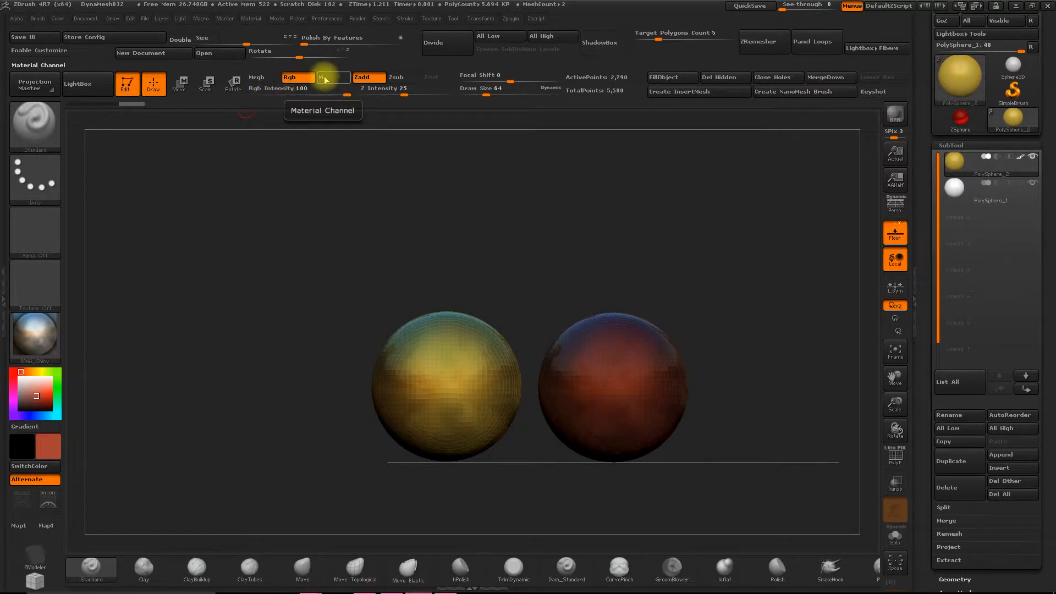
# - Enable only the material channel, choose MatCap Skin04 and fill the PolySphere_2 subtool with that material
pyautogui.click(325, 78)
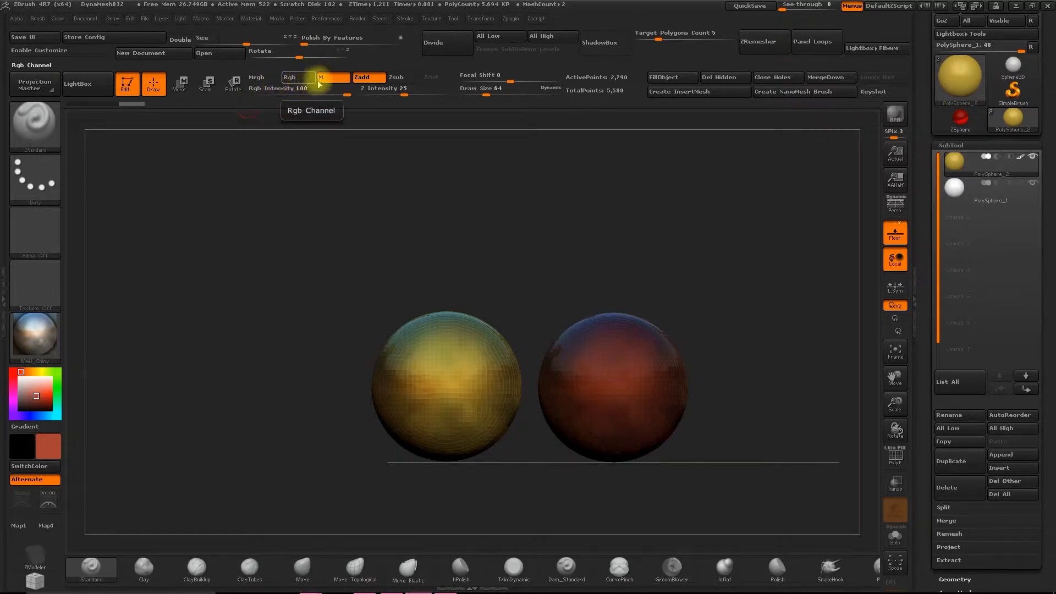
pyautogui.click(36, 334)
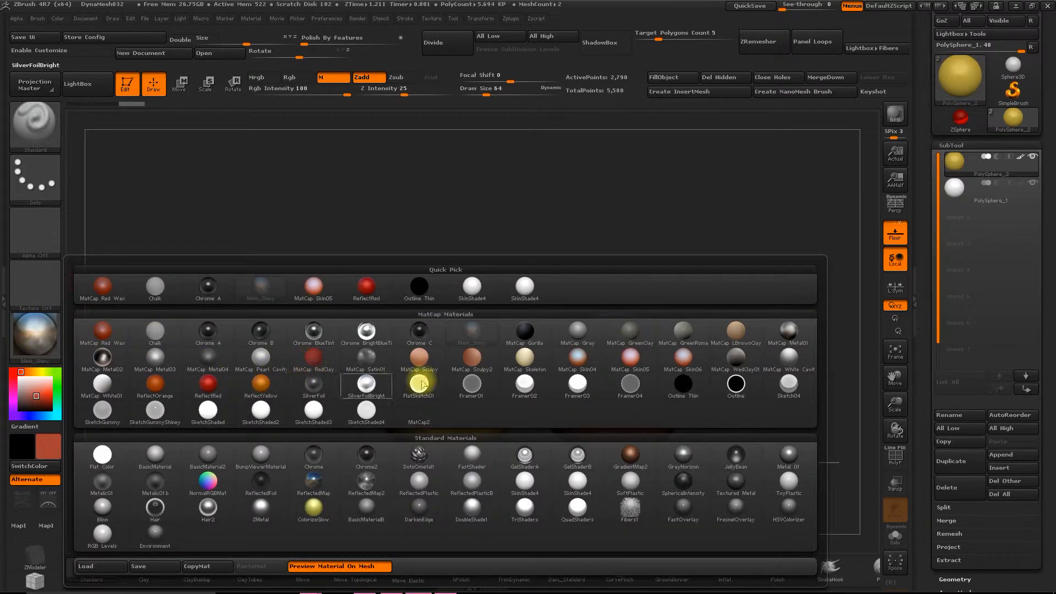
pyautogui.click(577, 356)
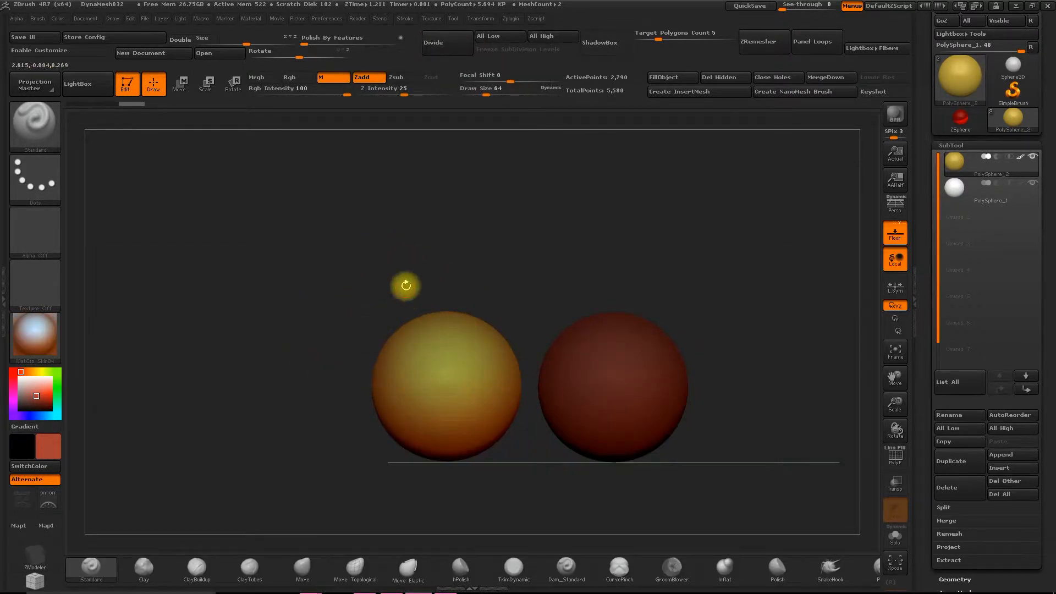
pyautogui.click(680, 81)
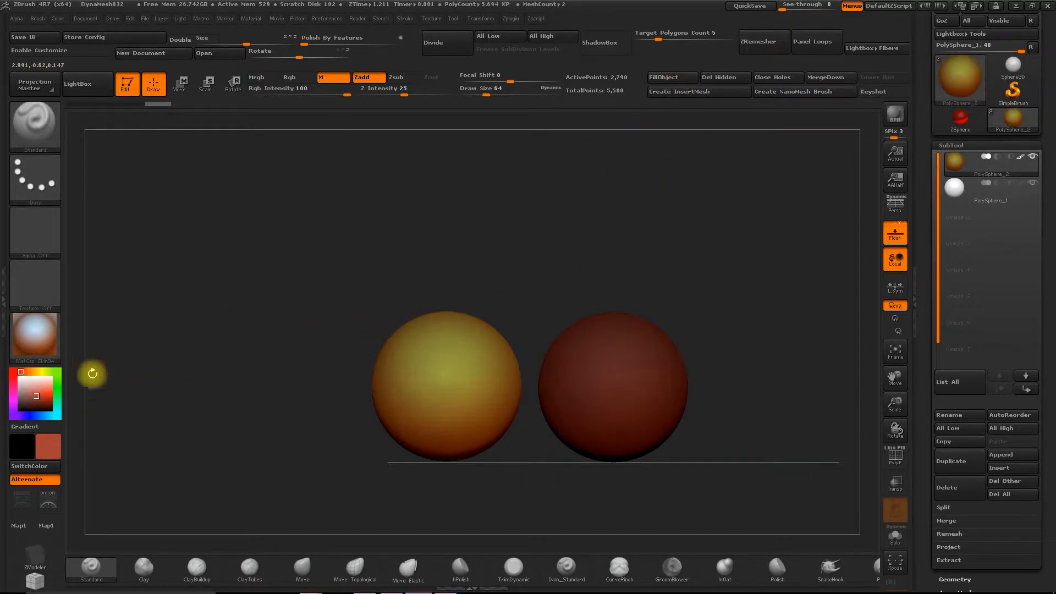
# - Set the current material to Chrome B and compare the filled and unfilled spheres
pyautogui.moveTo(505, 238); pyautogui.dragTo(488, 243)
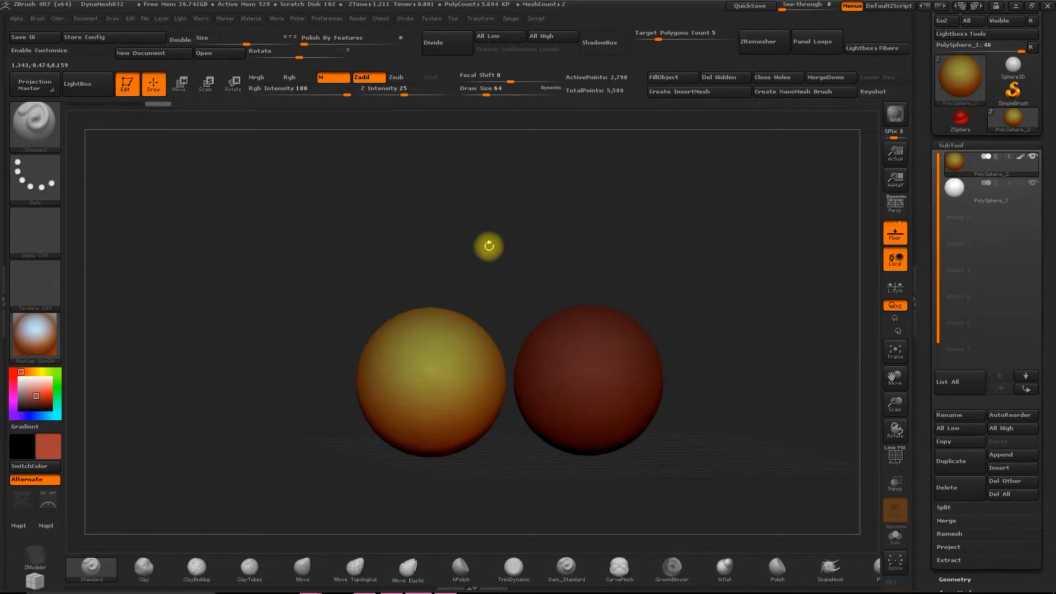
pyautogui.click(27, 338)
pyautogui.click(260, 331)
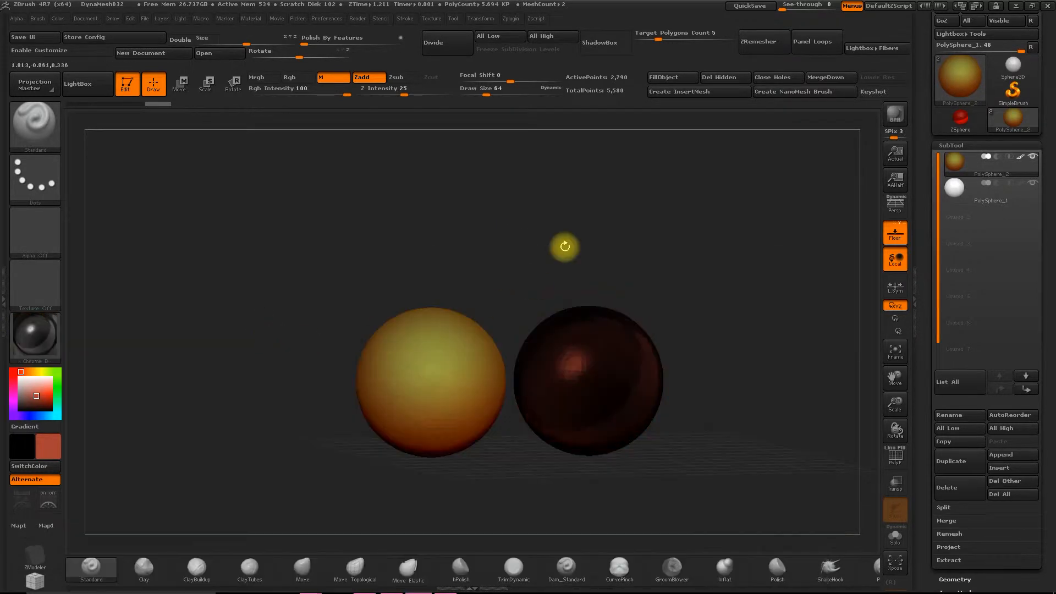
pyautogui.moveTo(636, 191)
pyautogui.mouseDown()
pyautogui.moveTo(653, 204)
pyautogui.moveTo(645, 198)
pyautogui.mouseUp()
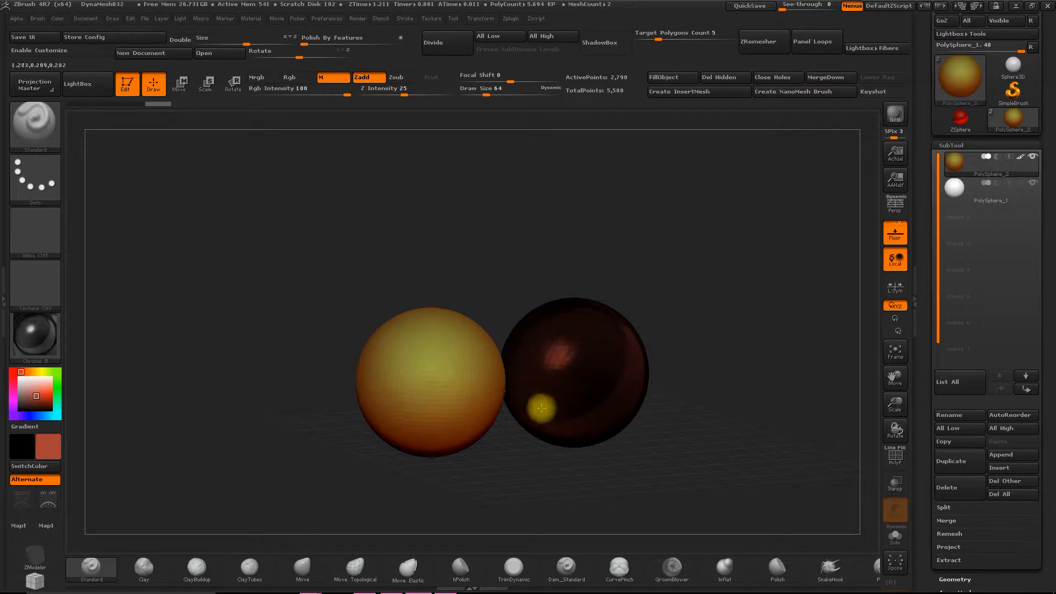
# - Enable the Mrgb channel, select the PolySphere_1 subtool and set the current color to blue (RGB 77, 117, 247)
pyautogui.keyDown('shift'); pyautogui.moveTo(621, 235); pyautogui.dragTo(553, 217); pyautogui.keyUp('shift')
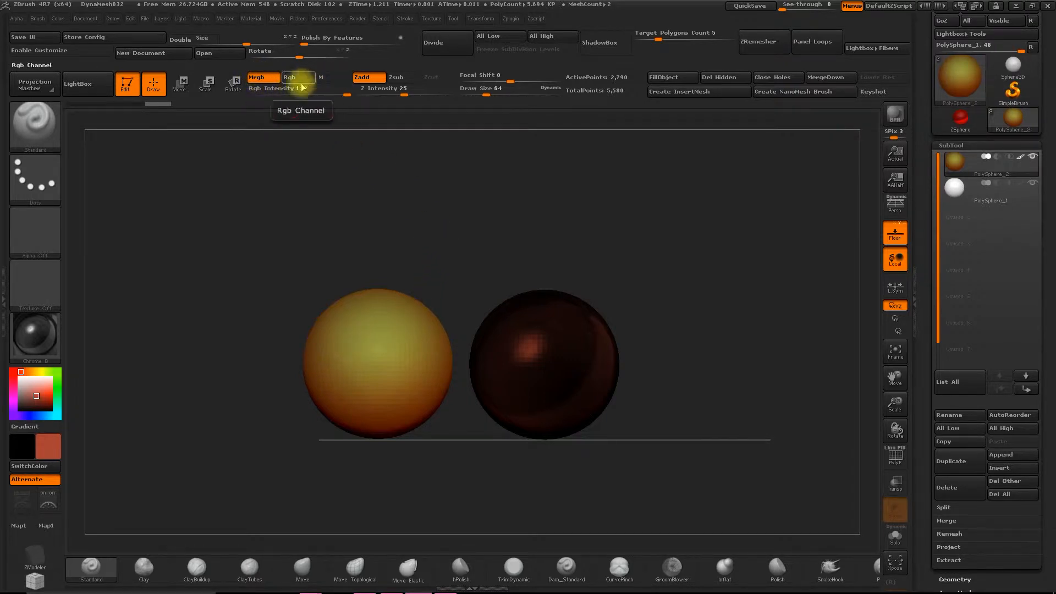
pyautogui.click(954, 195)
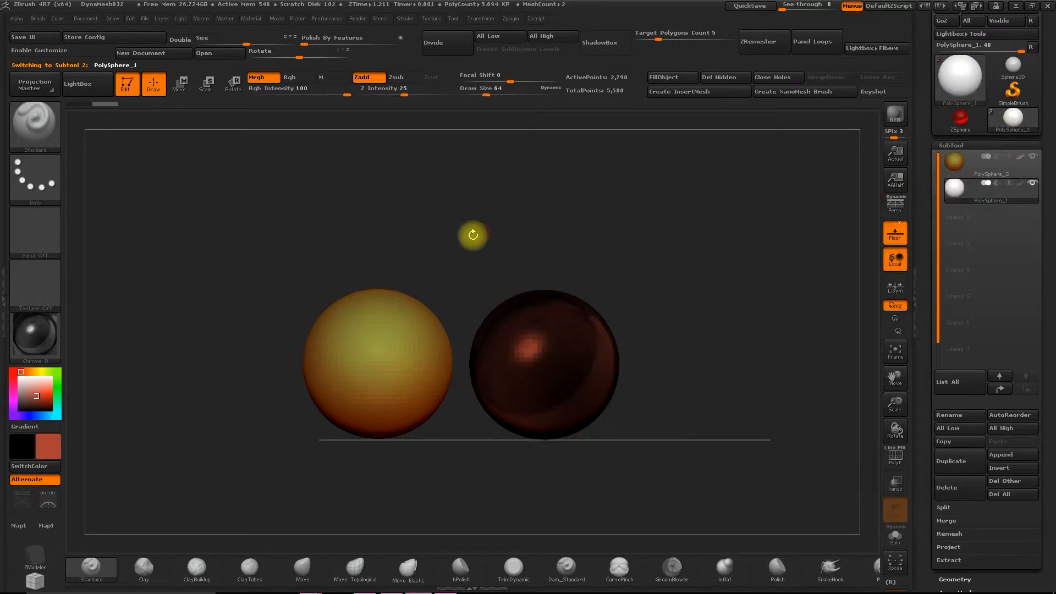
pyautogui.click(43, 451)
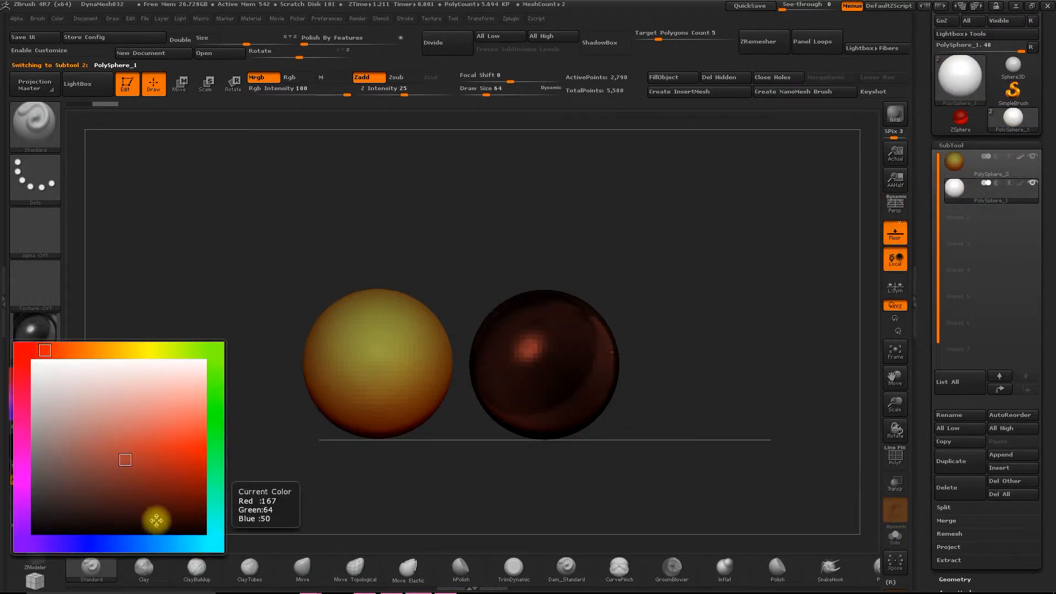
pyautogui.click(116, 547)
pyautogui.click(190, 424)
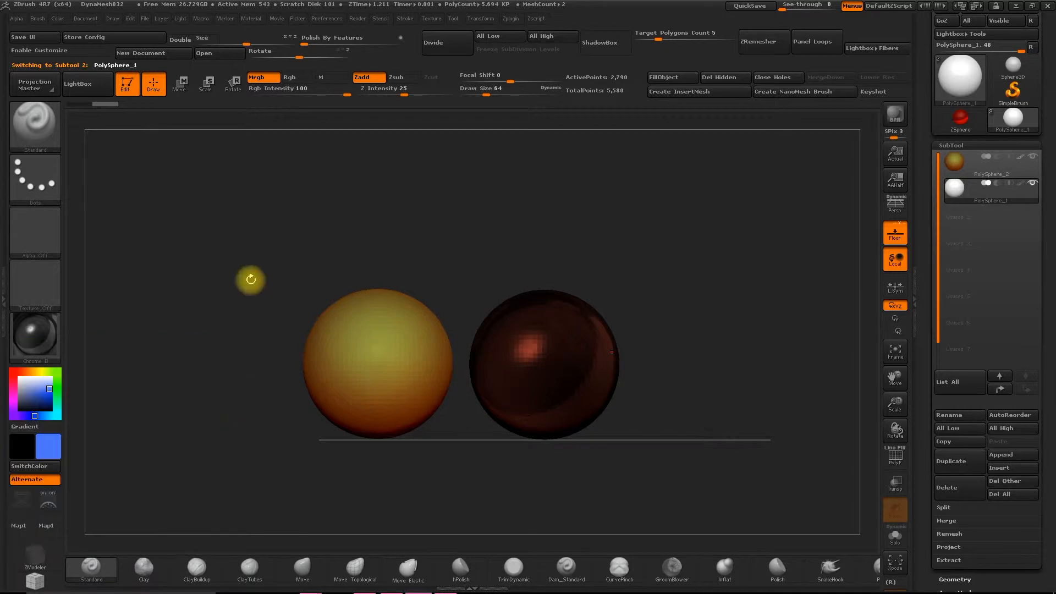
# - Choose the MatCap Skin06 material and fill PolySphere_1 with the current blue color and material
pyautogui.click(49, 335)
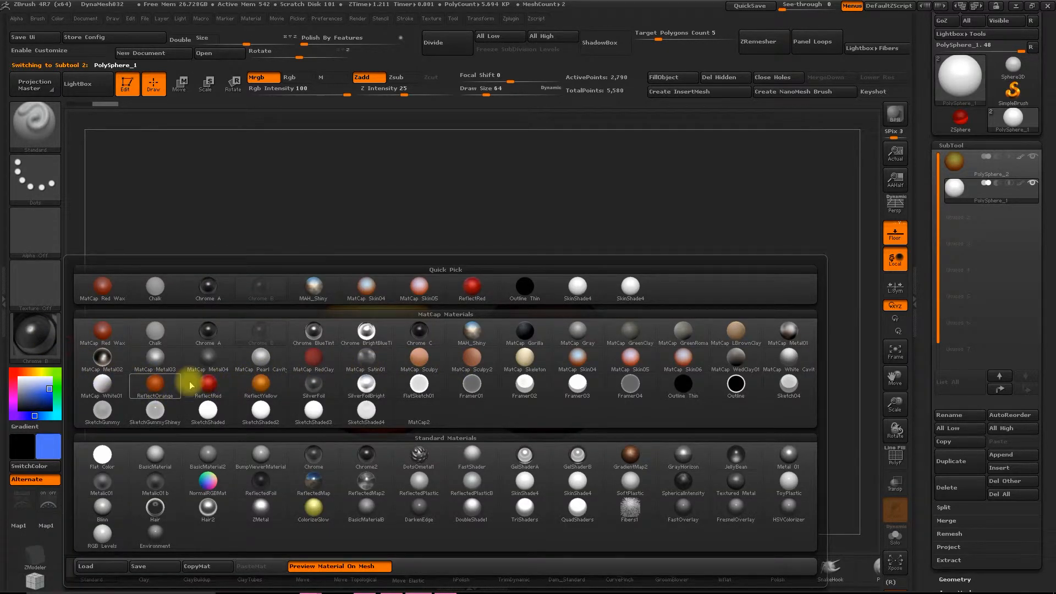
pyautogui.moveTo(679, 367)
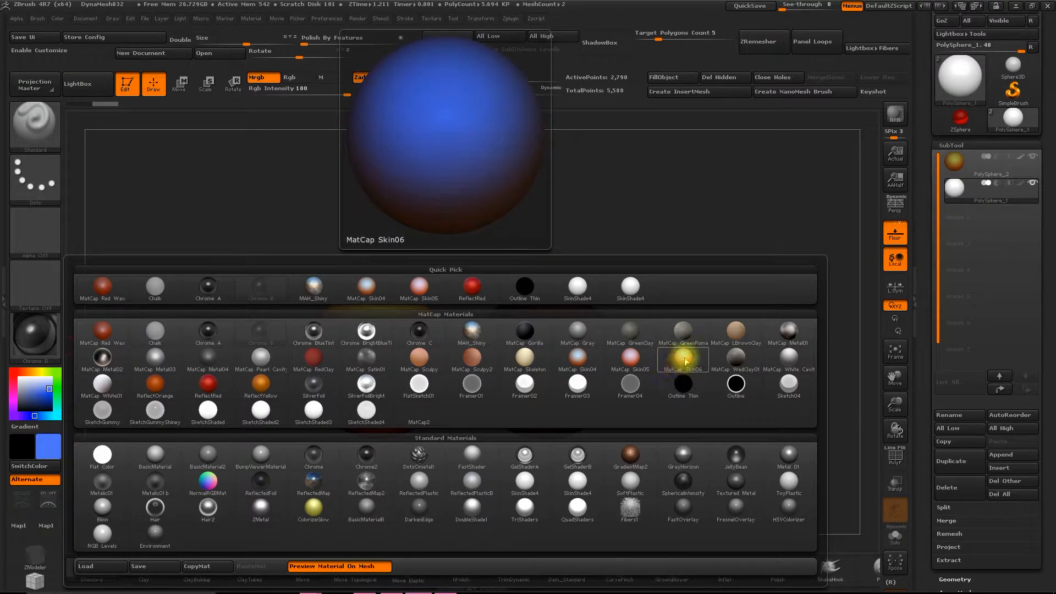
pyautogui.click(683, 360)
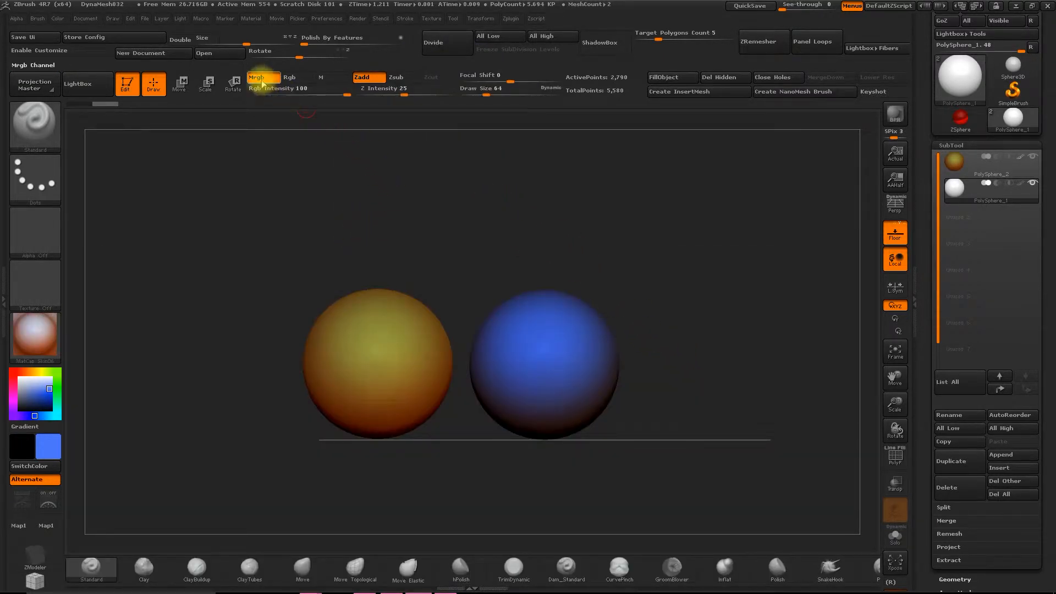
pyautogui.click(684, 77)
pyautogui.moveTo(699, 236); pyautogui.dragTo(688, 221)
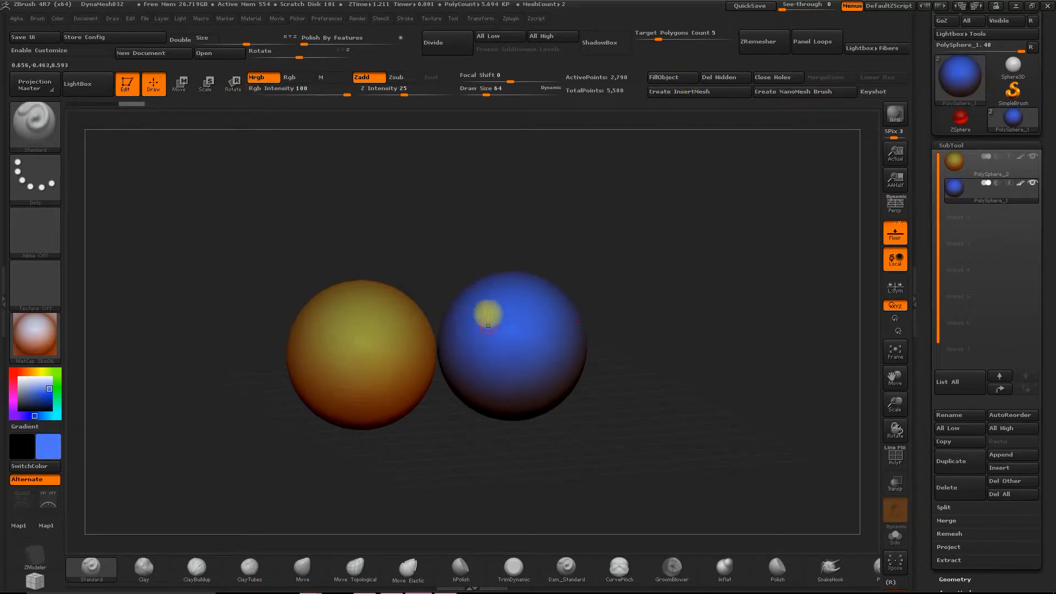
pyautogui.moveTo(533, 238); pyautogui.dragTo(553, 235)
pyautogui.moveTo(903, 405); pyautogui.dragTo(674, 316)
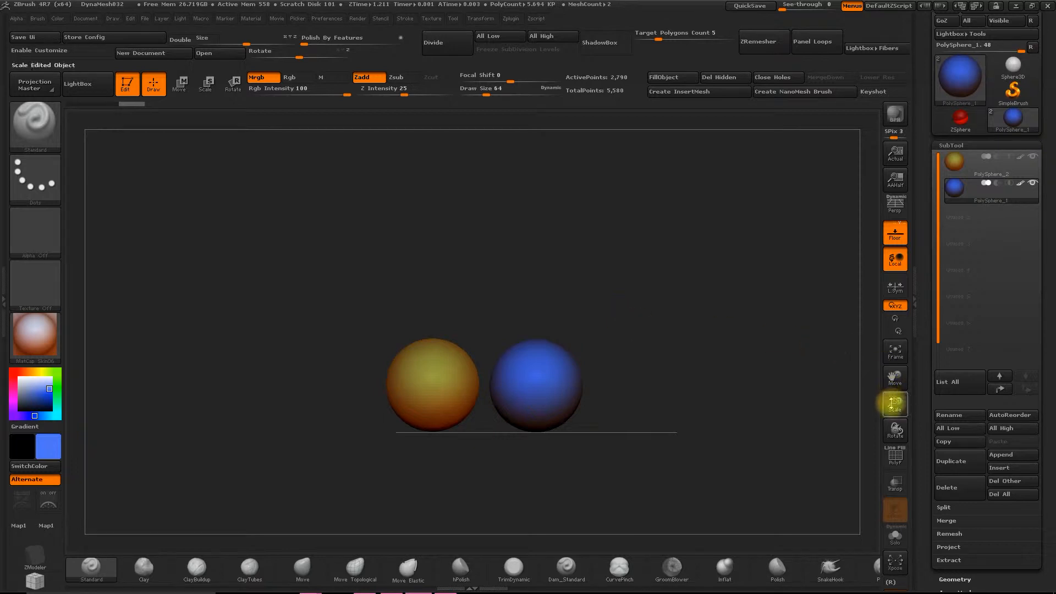
pyautogui.moveTo(892, 402); pyautogui.dragTo(886, 441)
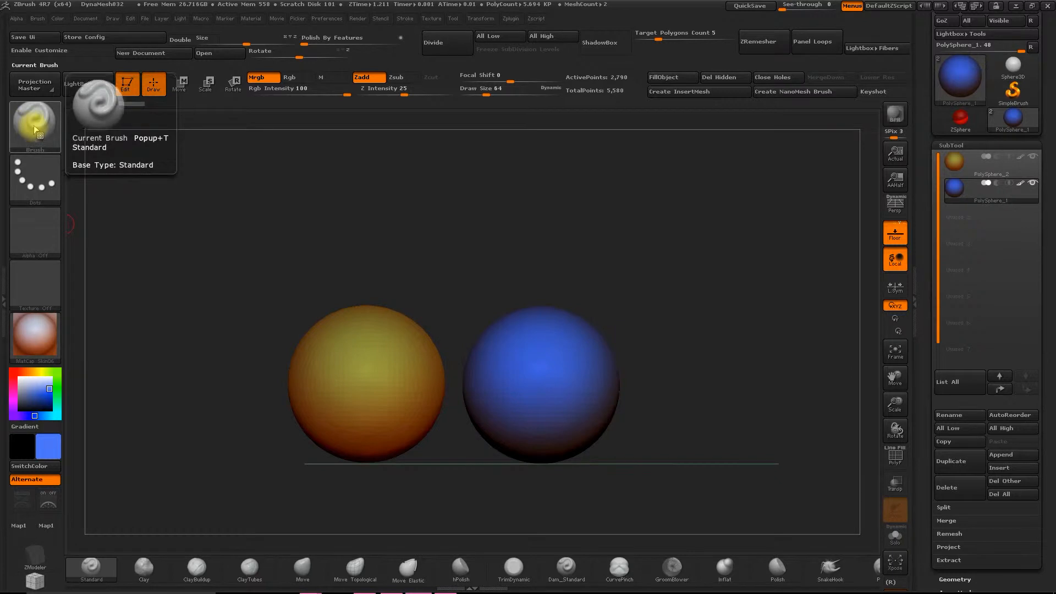
# - Set the Standard brush to the DragRect stroke, the star-shaped Alpha 10 and Z Intensity 39, with the Mrgb channel off
pyautogui.click(38, 177)
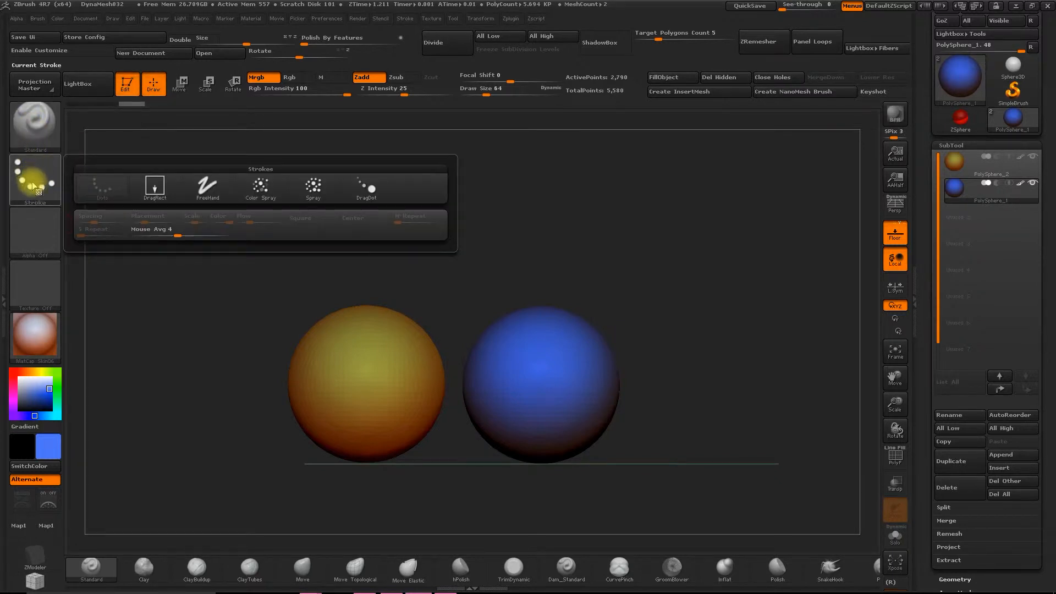
pyautogui.click(155, 187)
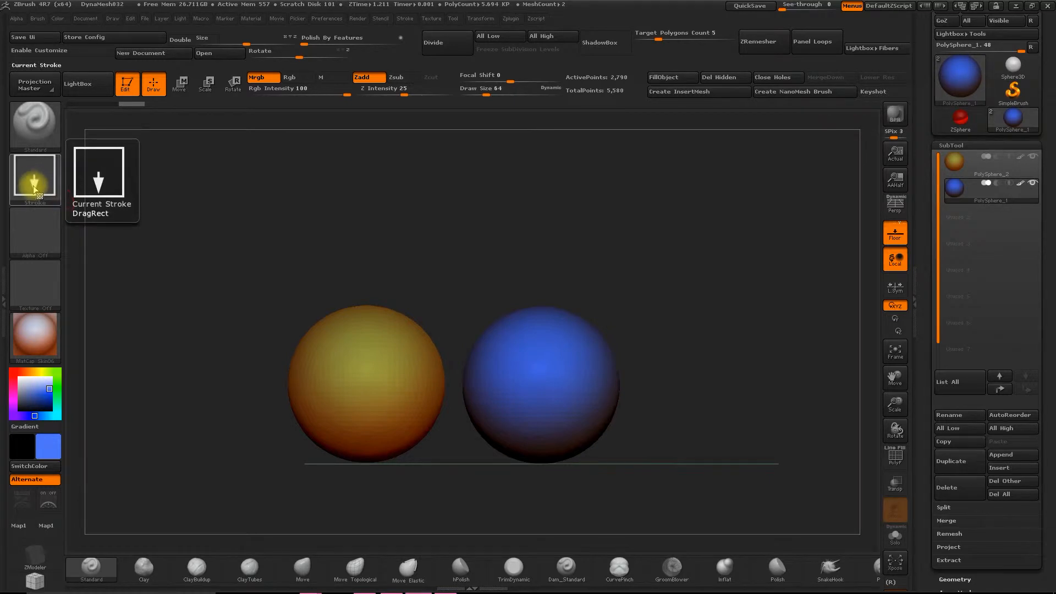
pyautogui.click(35, 223)
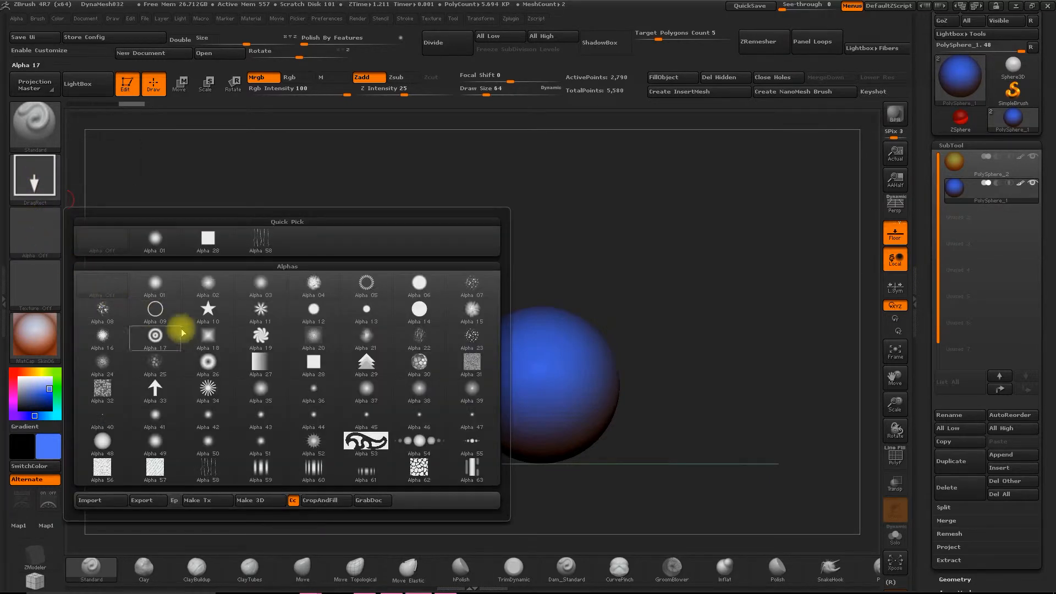
pyautogui.click(208, 307)
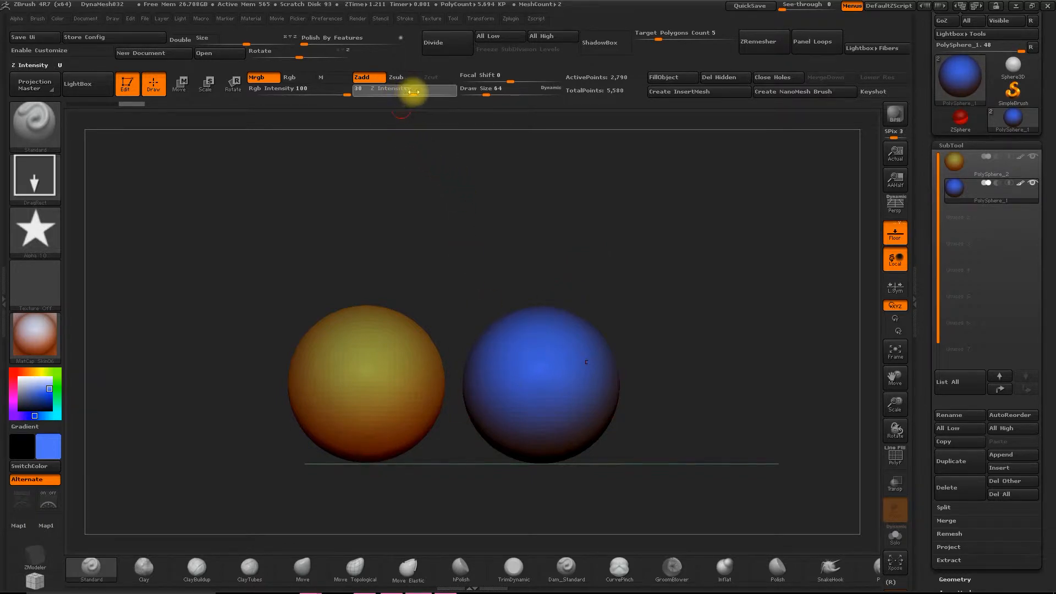
pyautogui.moveTo(414, 92); pyautogui.dragTo(423, 93)
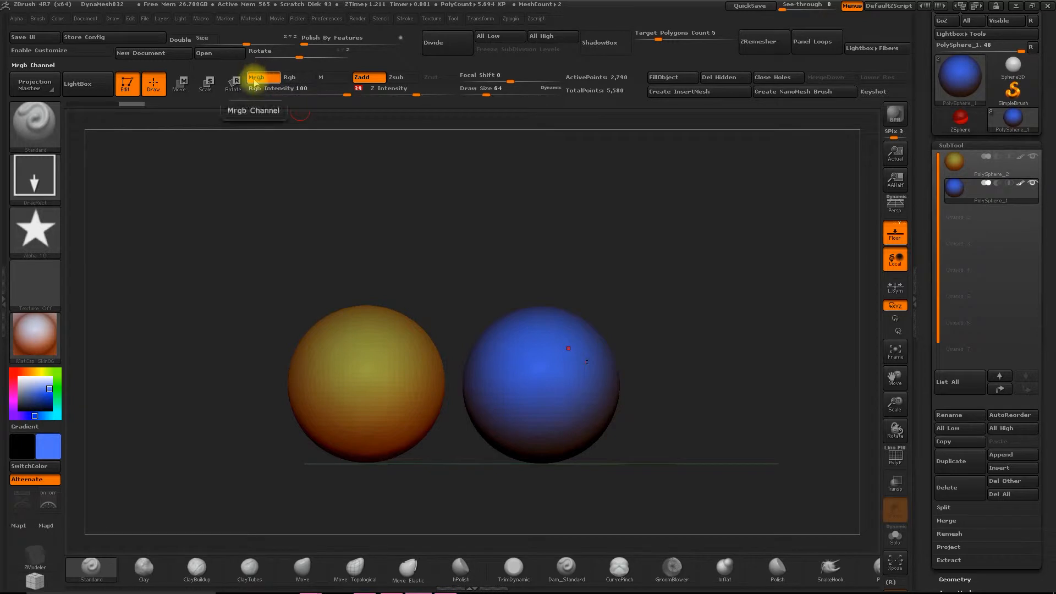
pyautogui.click(263, 78)
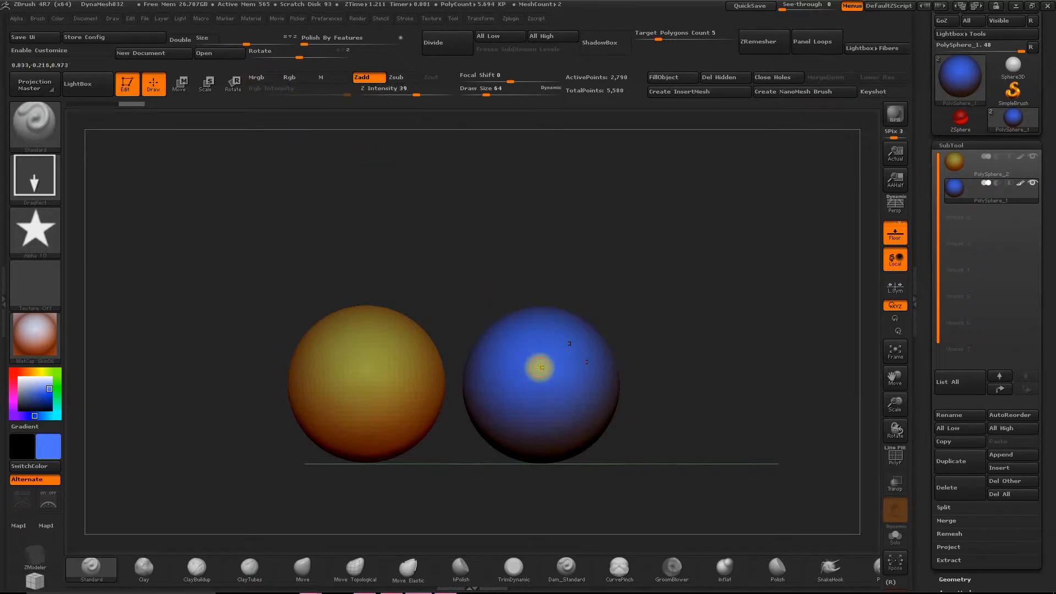
# - Try stamping a star on the blue sphere, undo it and turn off symmetry
pyautogui.moveTo(541, 382); pyautogui.dragTo(558, 450)
pyautogui.hotkey('ctrl', 'z')
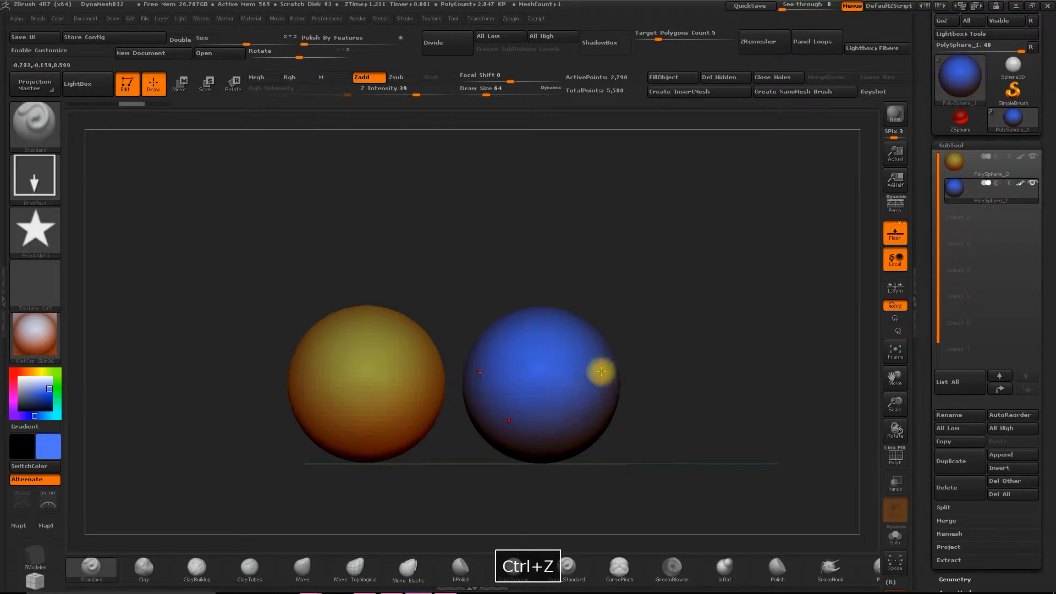
pyautogui.press('x')
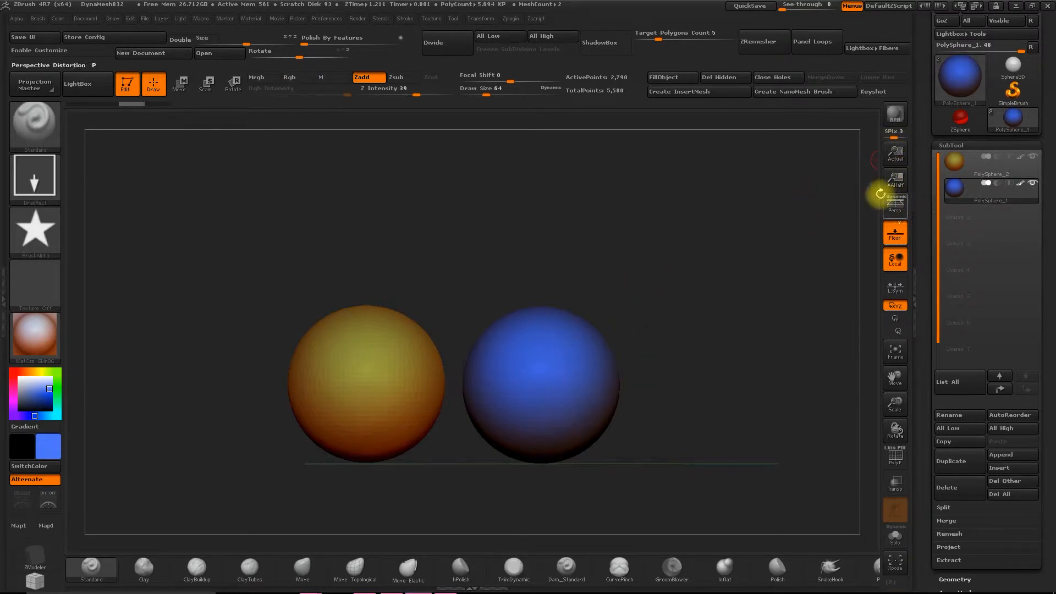
# - Subdivide the blue PolySphere_1 mesh up to subdivision level 4
pyautogui.scroll(-5, 924, 385)
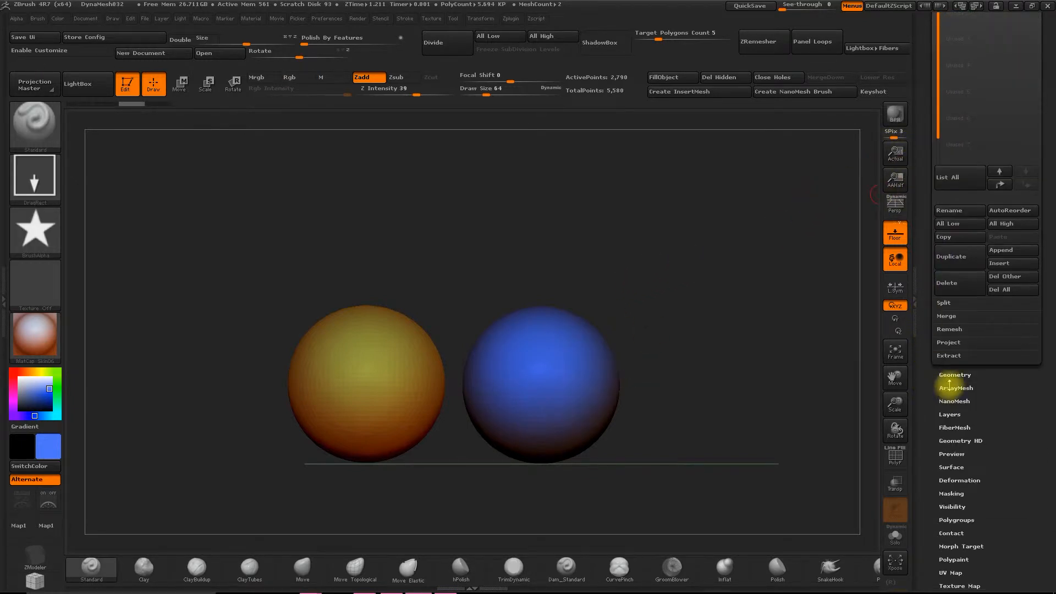
pyautogui.click(953, 375)
pyautogui.click(953, 110)
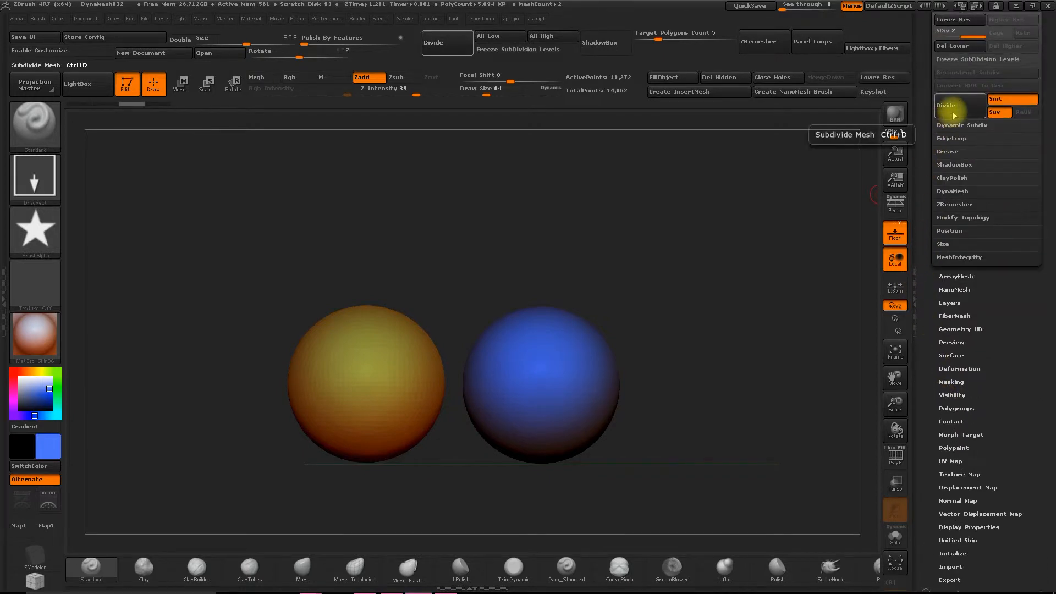
pyautogui.click(953, 113)
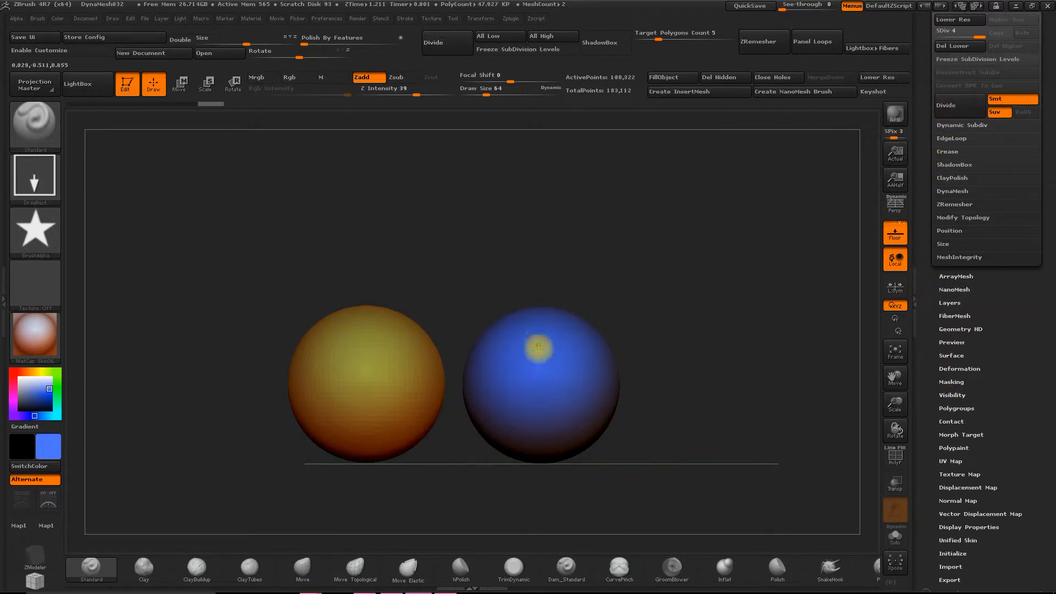
# - Try stamping a star into the front of the blue sphere with only Zadd active, undoing each stamp
pyautogui.moveTo(543, 375)
pyautogui.mouseDown()
pyautogui.moveTo(556, 436)
pyautogui.moveTo(574, 448)
pyautogui.moveTo(599, 434)
pyautogui.moveTo(583, 420)
pyautogui.mouseUp()
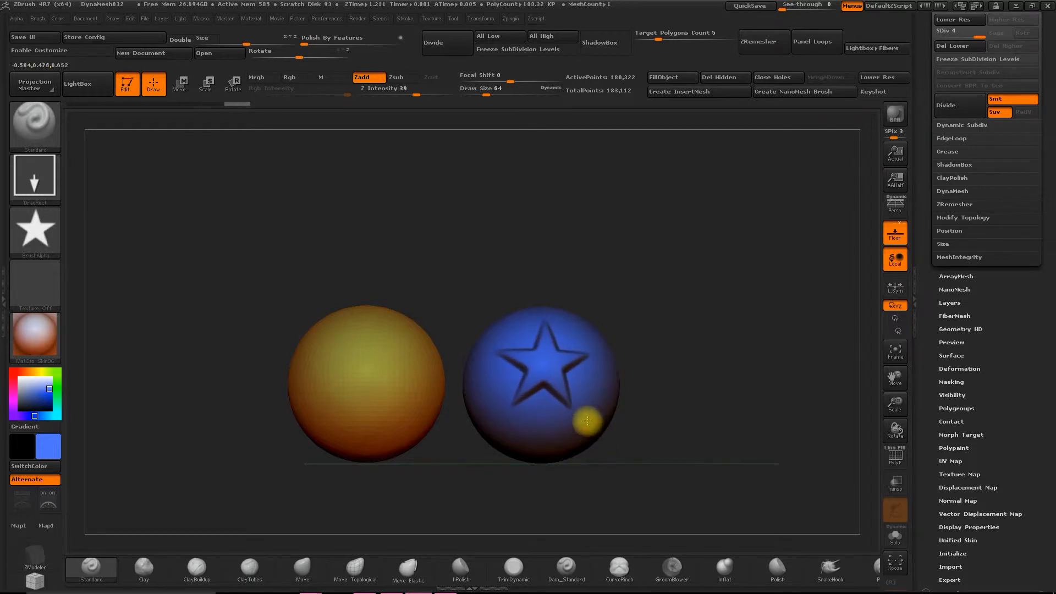
pyautogui.hotkey('ctrl', 'z')
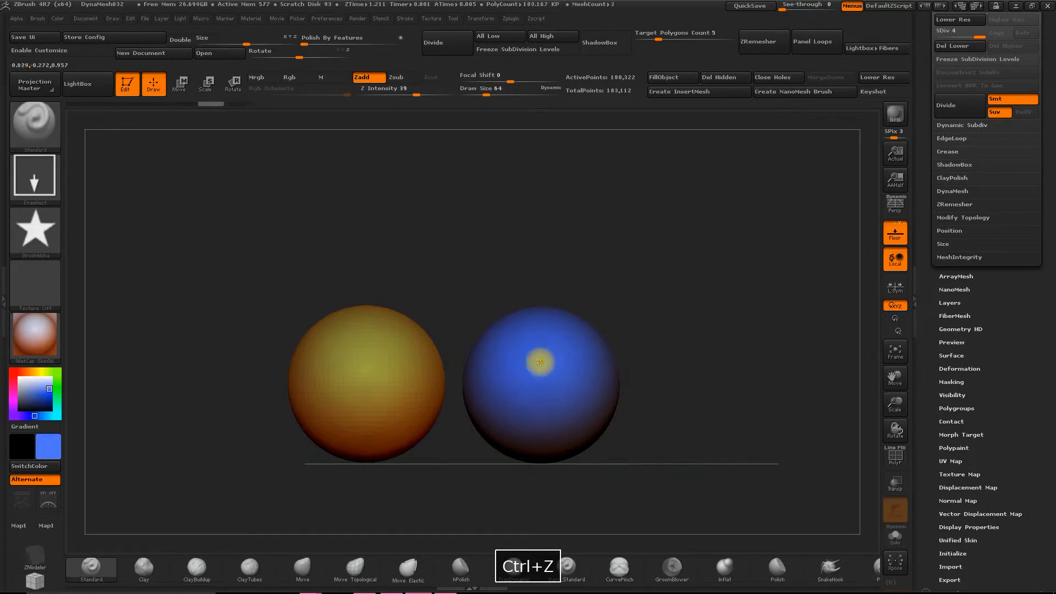
pyautogui.moveTo(544, 370)
pyautogui.mouseDown()
pyautogui.moveTo(554, 413)
pyautogui.moveTo(576, 432)
pyautogui.moveTo(587, 423)
pyautogui.moveTo(579, 421)
pyautogui.mouseUp()
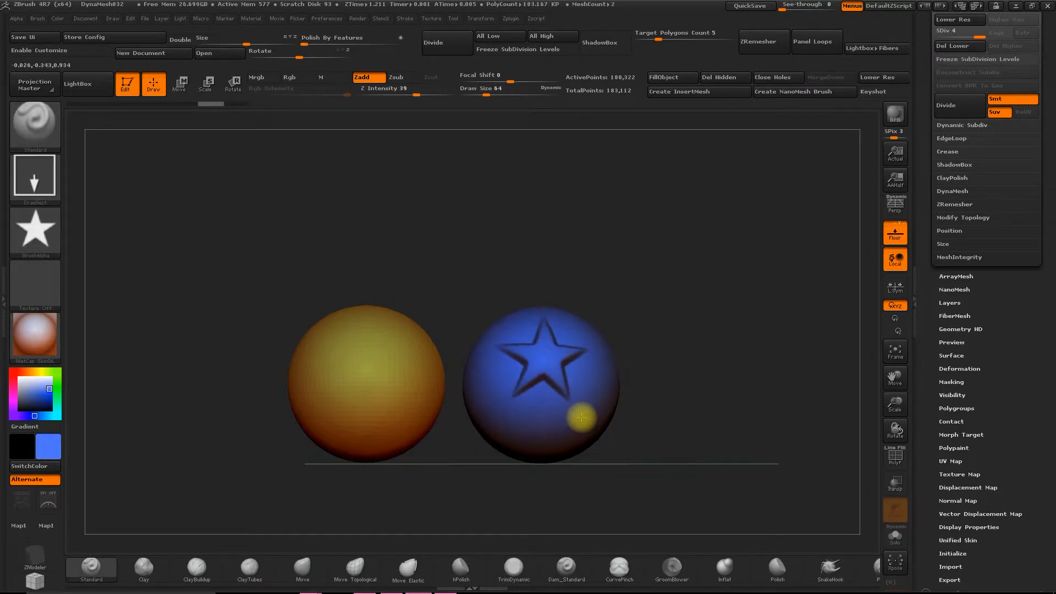
pyautogui.hotkey('ctrl', 'z')
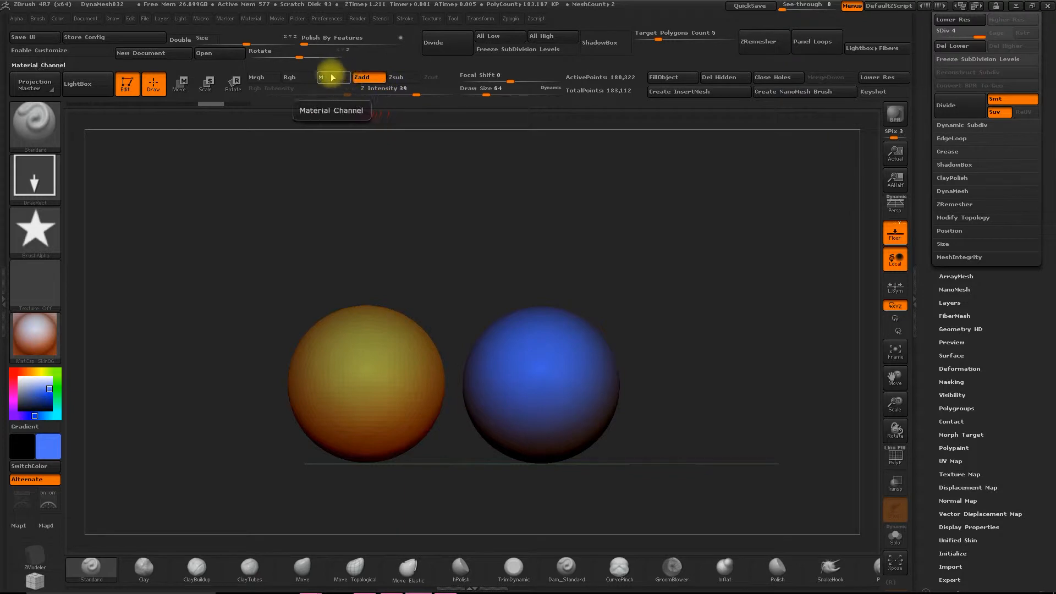
# - Enable the Rgb channel, set the current color to green and stamp a raised star on the blue sphere
pyautogui.click(293, 80)
pyautogui.moveTo(52, 451)
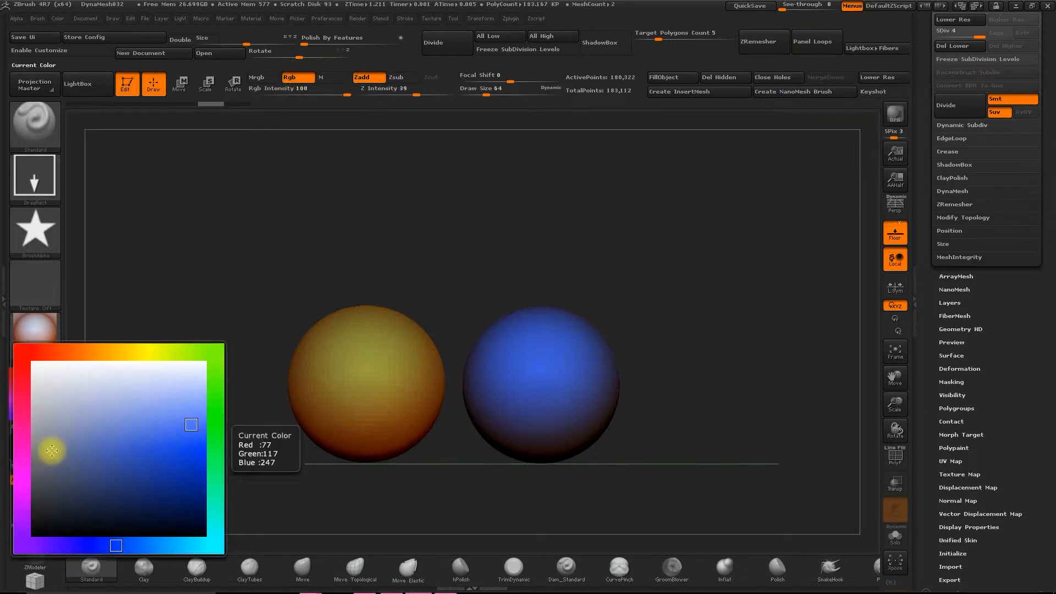
pyautogui.click(215, 410)
pyautogui.click(173, 436)
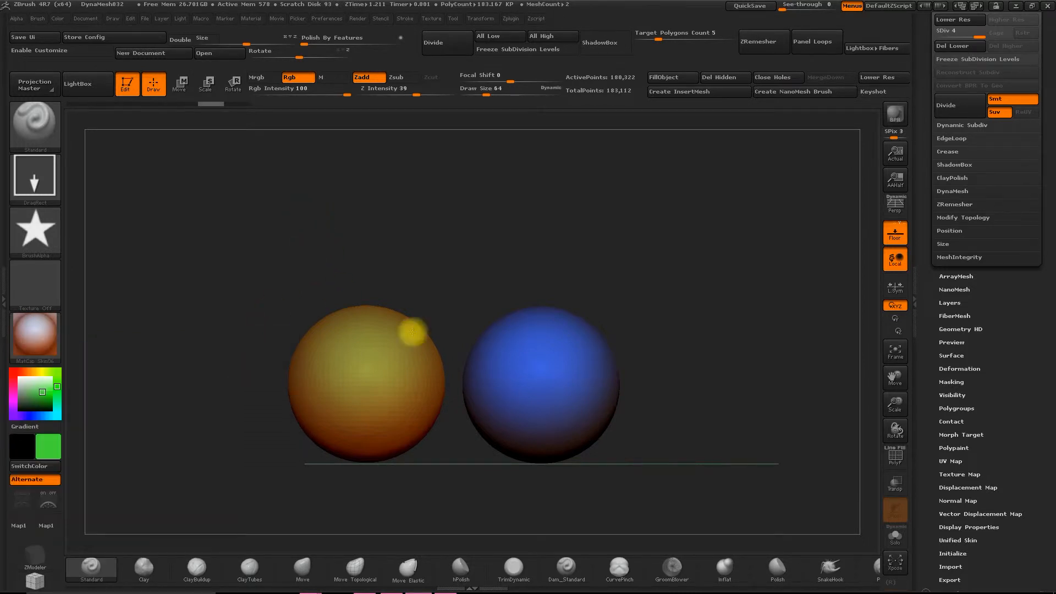
pyautogui.moveTo(547, 391)
pyautogui.mouseDown()
pyautogui.moveTo(552, 434)
pyautogui.moveTo(592, 428)
pyautogui.mouseUp()
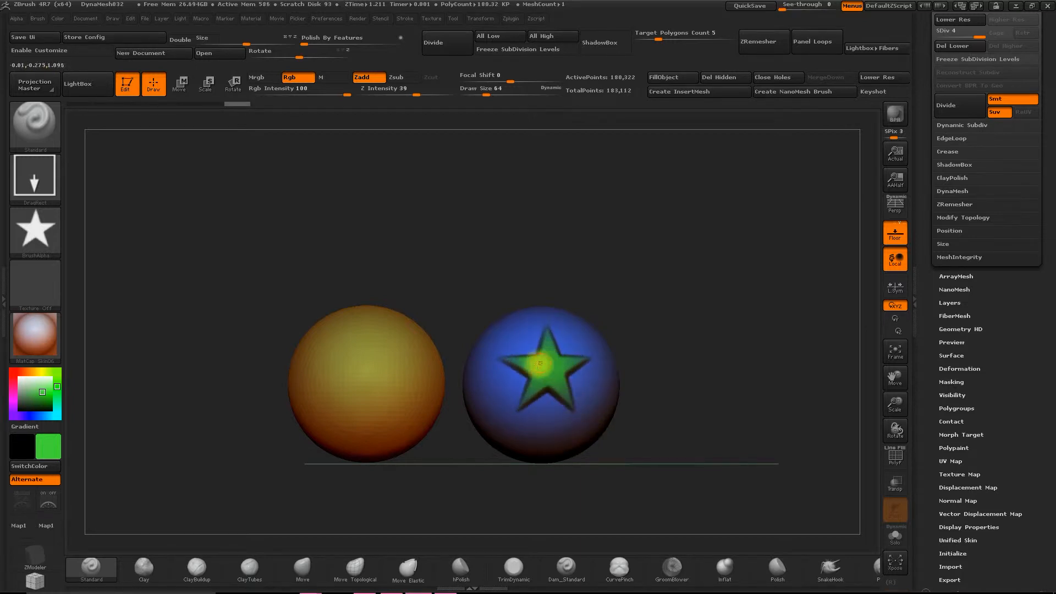
# - Undo the Rgb star and stamp a new green one on the blue sphere using Mrgb with the MAH_Shiny material
pyautogui.click(258, 78)
pyautogui.hotkey('ctrl', 'z')
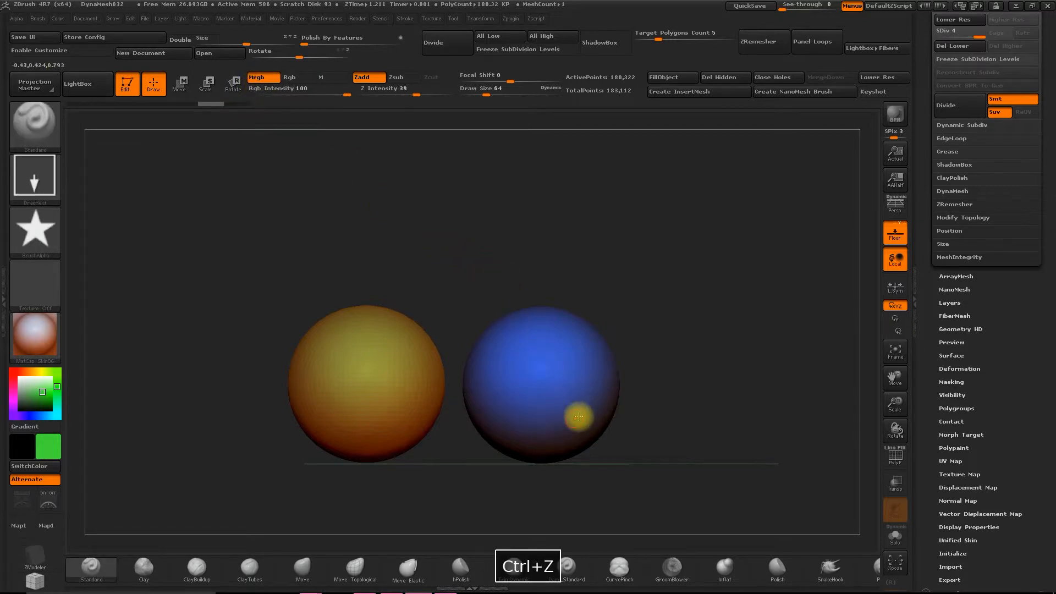
pyautogui.click(35, 335)
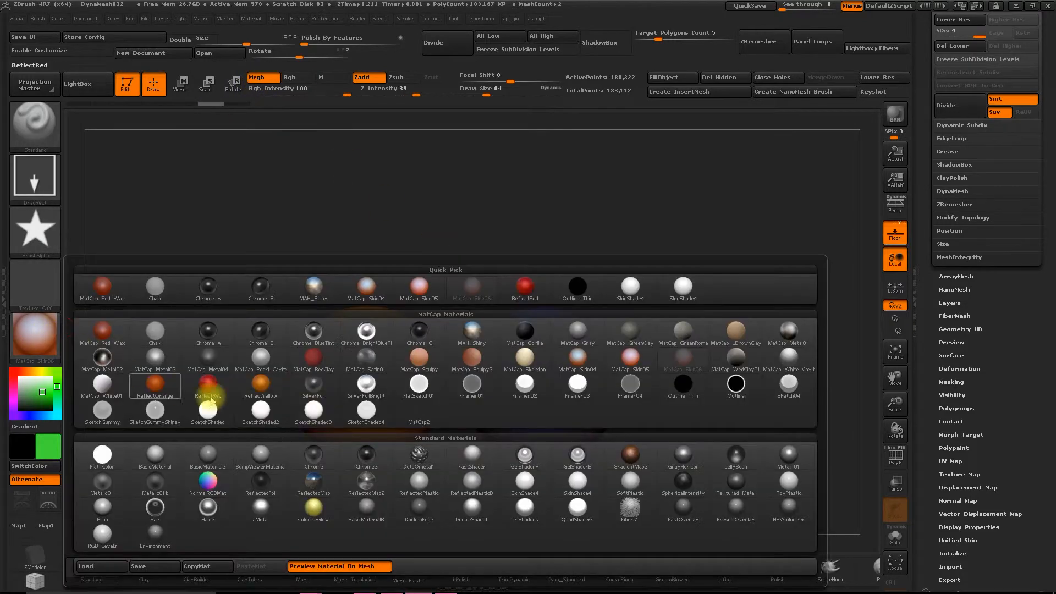
pyautogui.click(466, 336)
pyautogui.moveTo(546, 390); pyautogui.dragTo(566, 446)
# - Examine the green star's color and material up close from different angles, and undo the star stamp
pyautogui.moveTo(896, 403)
pyautogui.mouseDown()
pyautogui.moveTo(900, 475)
pyautogui.moveTo(886, 465)
pyautogui.mouseUp()
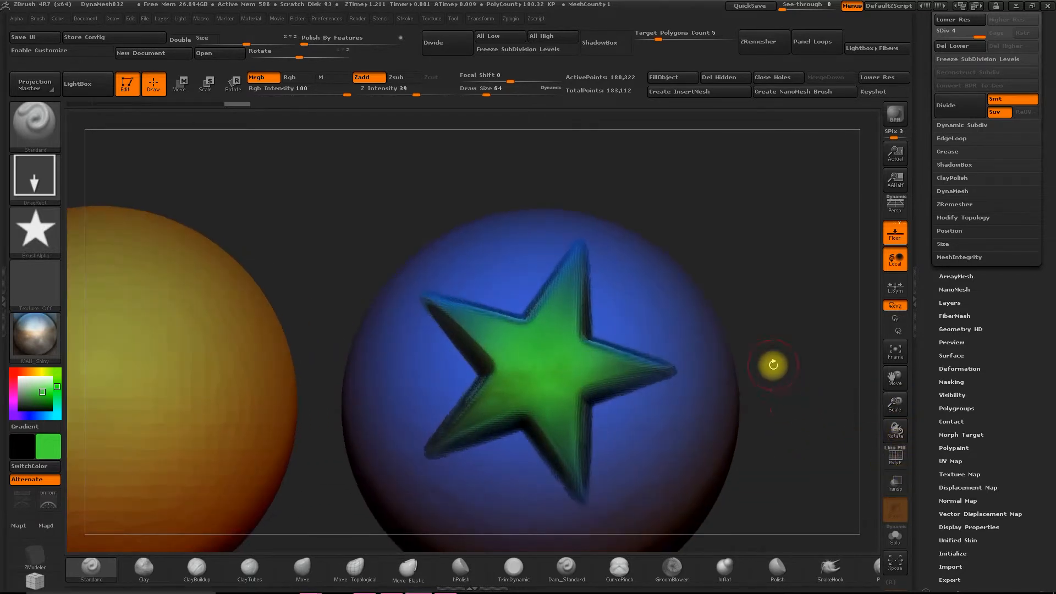
pyautogui.moveTo(773, 367); pyautogui.dragTo(756, 370)
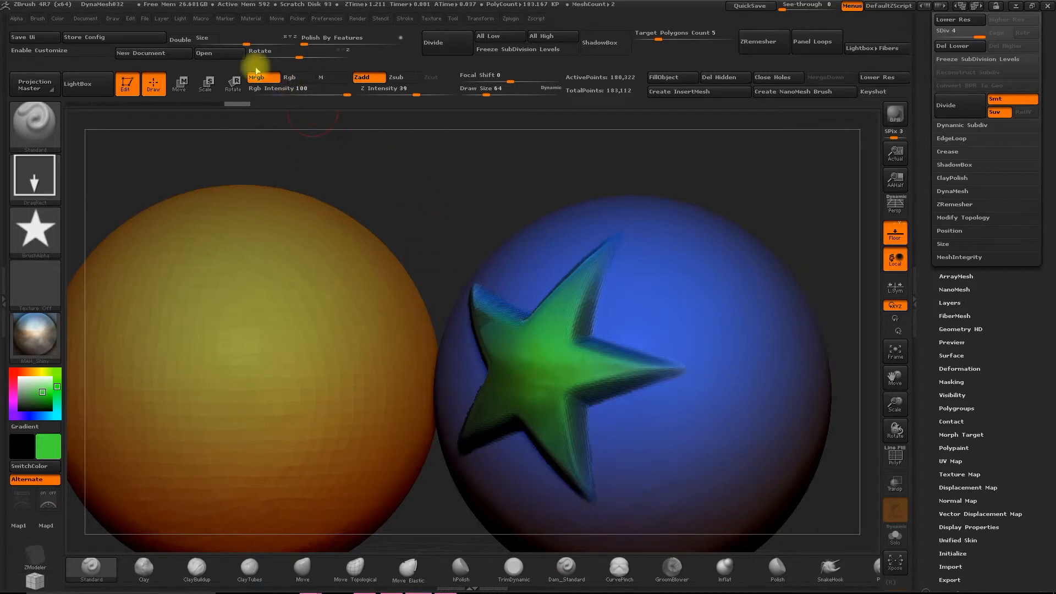
pyautogui.moveTo(363, 155); pyautogui.dragTo(415, 182)
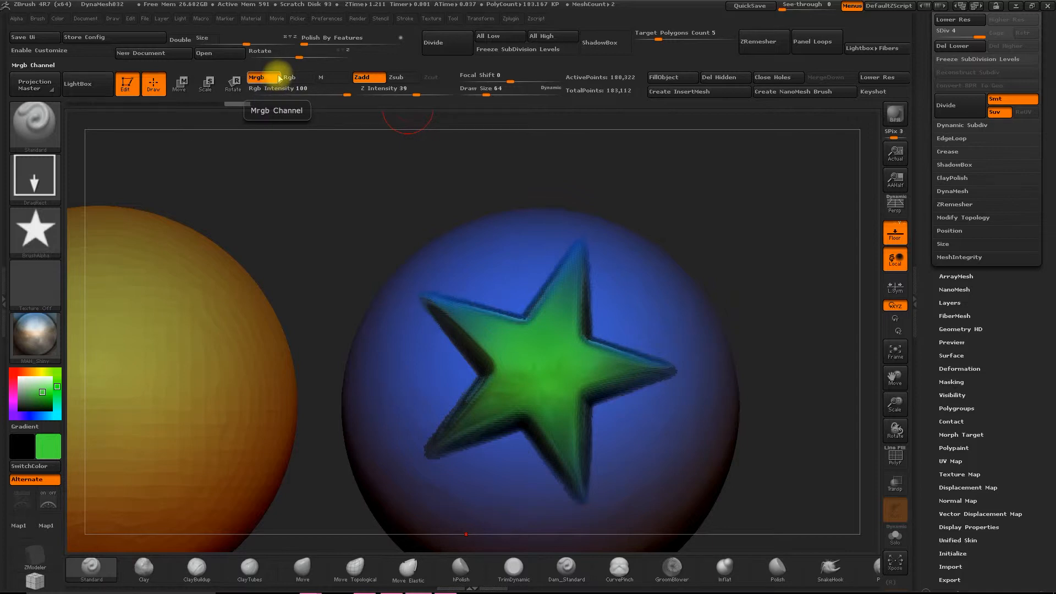
pyautogui.moveTo(894, 405); pyautogui.dragTo(801, 340)
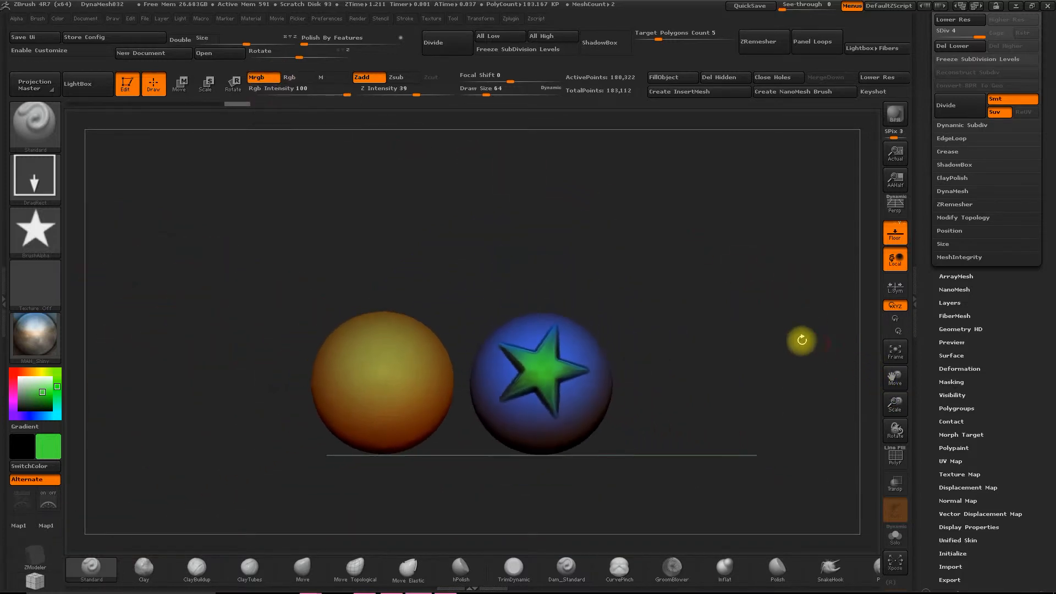
pyautogui.hotkey('ctrl', 'z')
pyautogui.moveTo(895, 401)
pyautogui.mouseDown()
pyautogui.moveTo(880, 434)
pyautogui.moveTo(714, 393)
pyautogui.mouseUp()
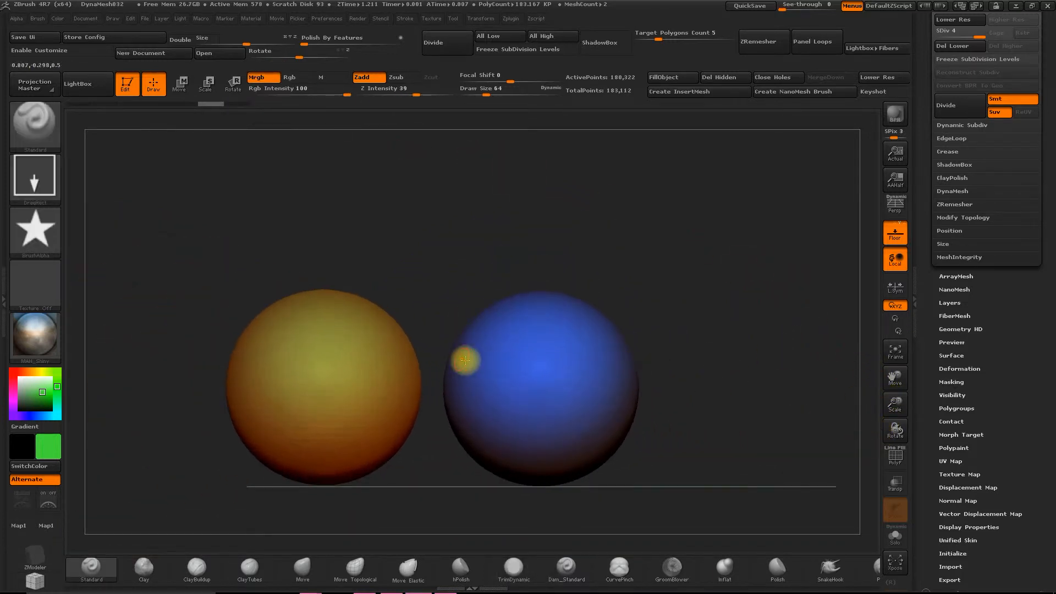
# - Carve shallow curved grooves into the upper front of the blue sphere using the Dam_Standard brush at Z Intensity 11 with only Zsub active
pyautogui.click(193, 566)
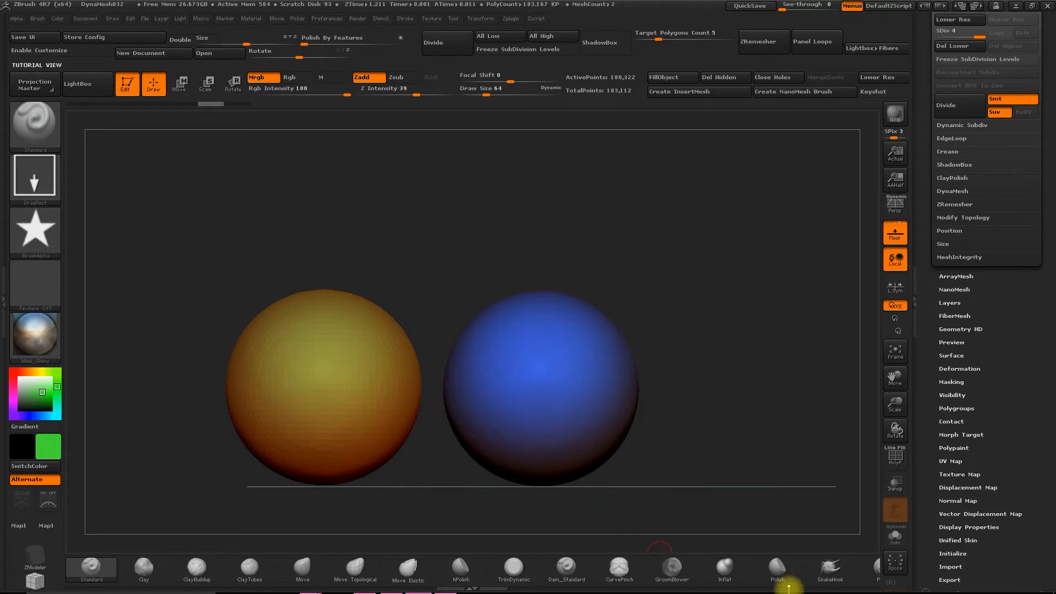
pyautogui.click(572, 578)
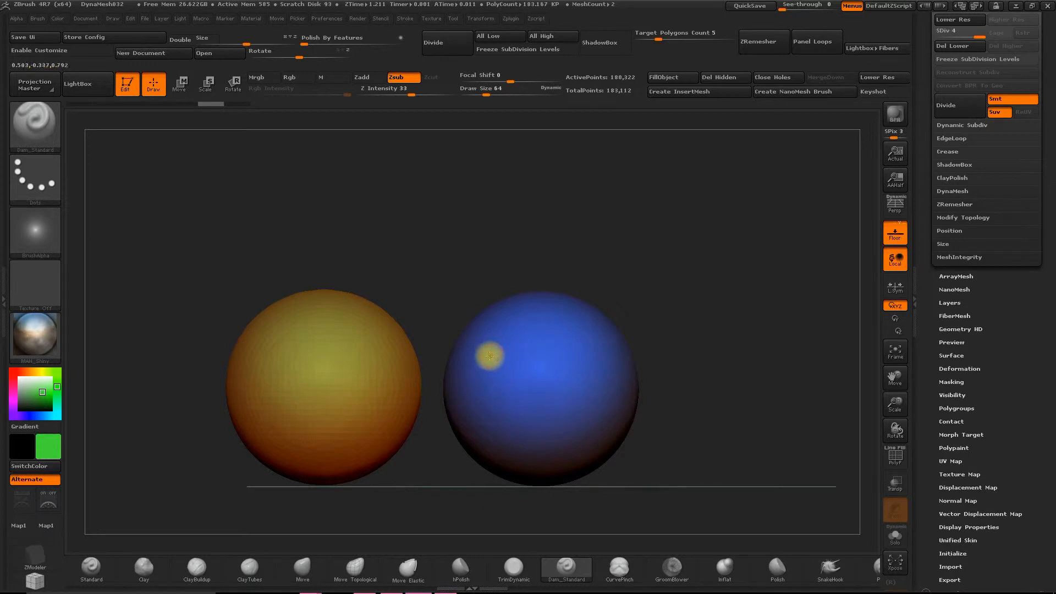
pyautogui.hotkey('ctrl', 'z')
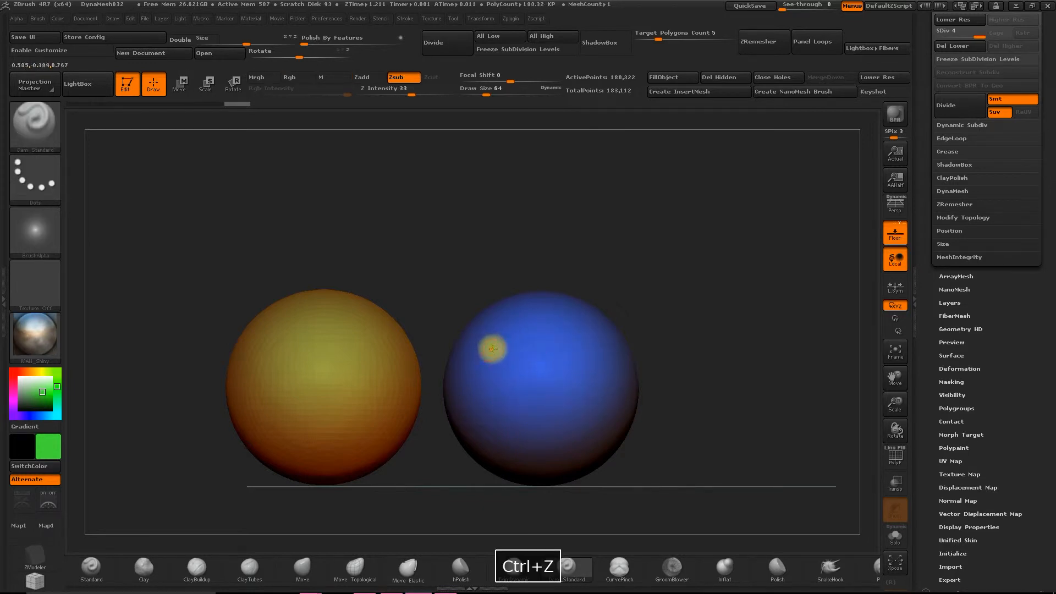
pyautogui.moveTo(399, 91); pyautogui.dragTo(388, 91)
pyautogui.moveTo(490, 353)
pyautogui.mouseDown()
pyautogui.moveTo(574, 345)
pyautogui.moveTo(518, 322)
pyautogui.moveTo(616, 315)
pyautogui.mouseUp()
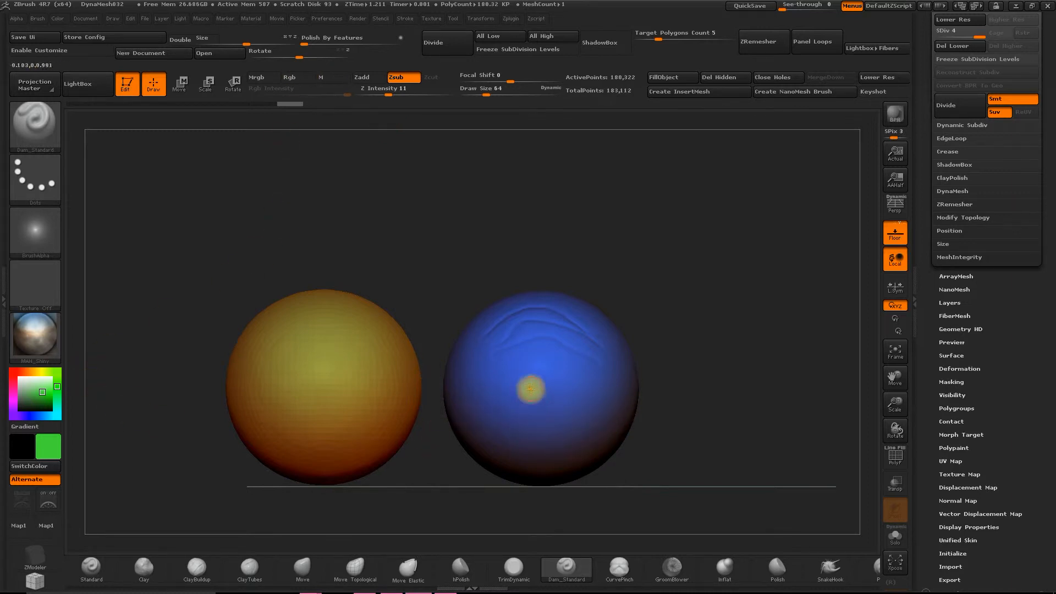
# - Sample the sphere's blue as the main color, shift it to a deeper blue, and undo the carved grooves
pyautogui.press('c')
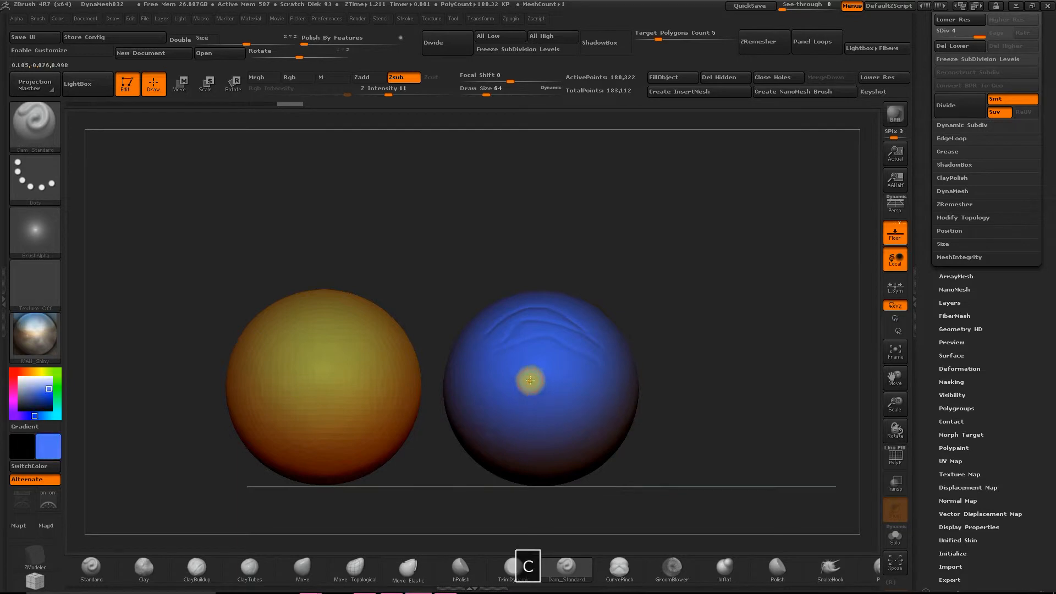
pyautogui.click(44, 444)
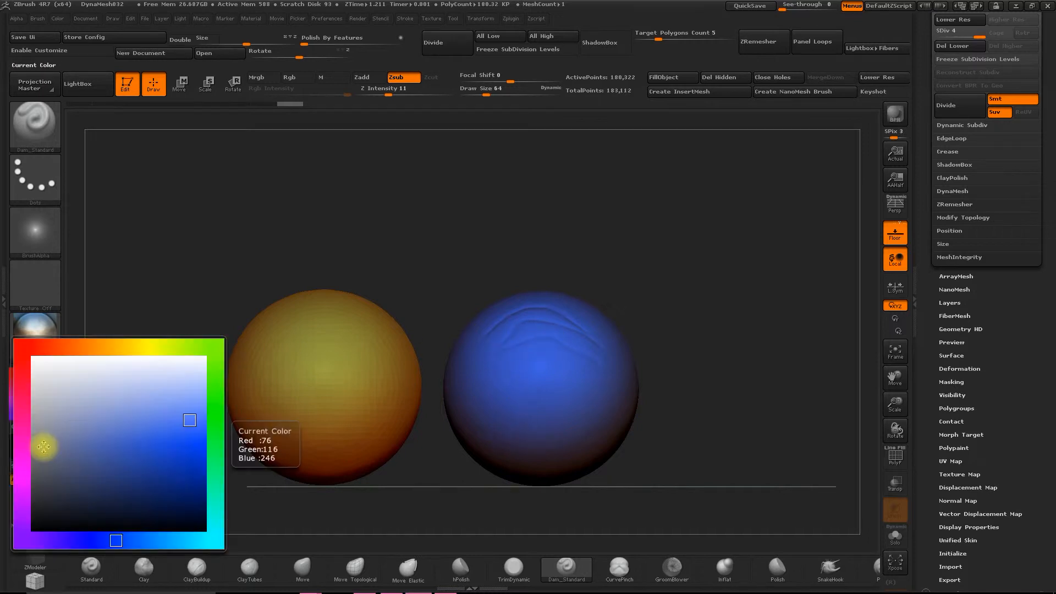
pyautogui.click(180, 436)
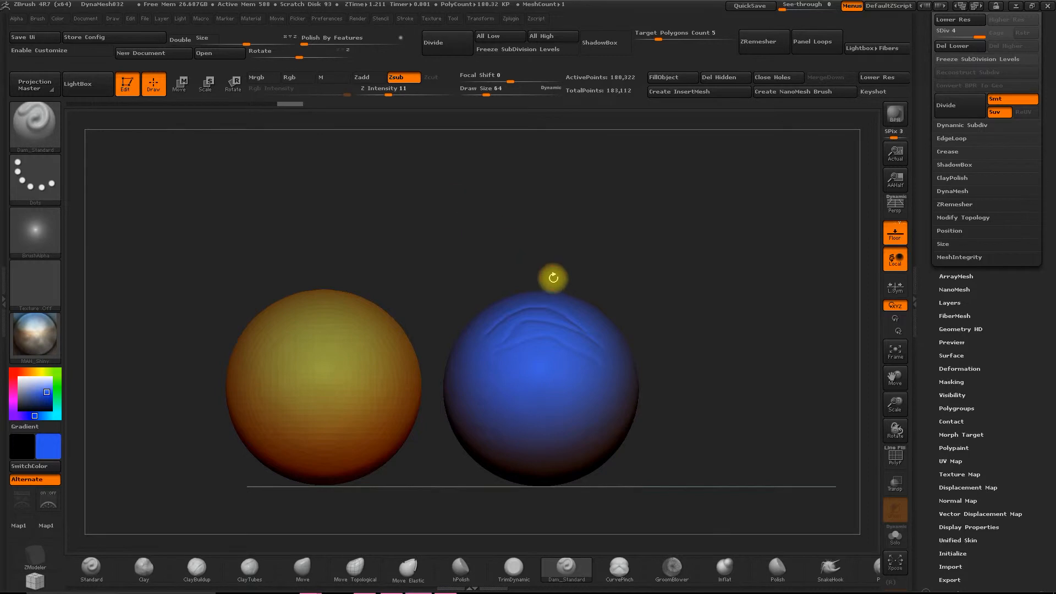
pyautogui.hotkey('ctrl', 'z')
pyautogui.hotkey('ctrl', 'z')
pyautogui.hotkey('ctrl', 'z')
pyautogui.hotkey('ctrl', 'z')
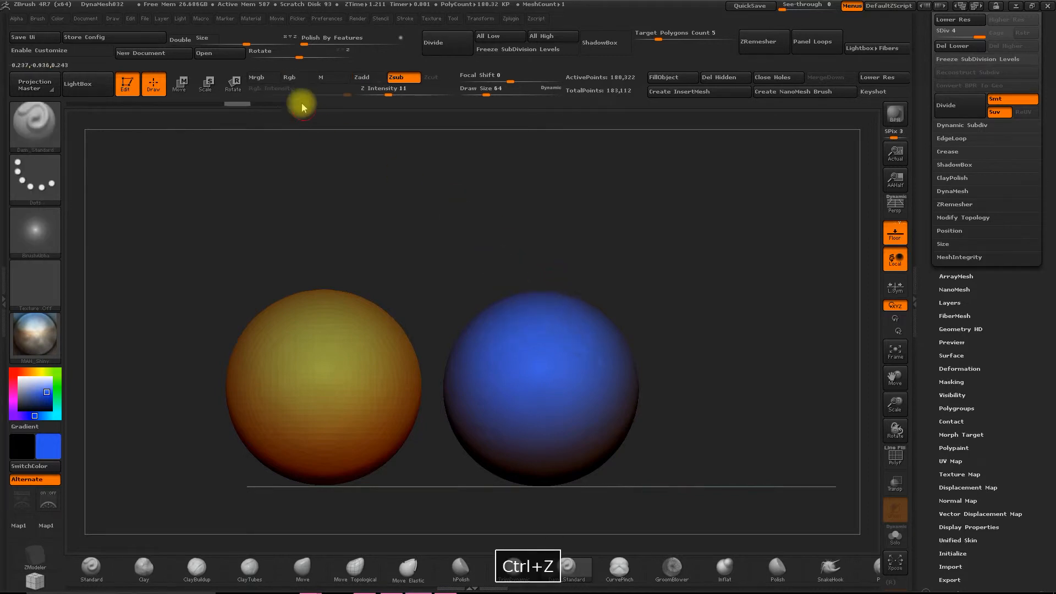
# - Enable the Rgb channel with Zsub, carve deeper blue grooves into the upper part of the blue sphere, and undo them
pyautogui.click(298, 80)
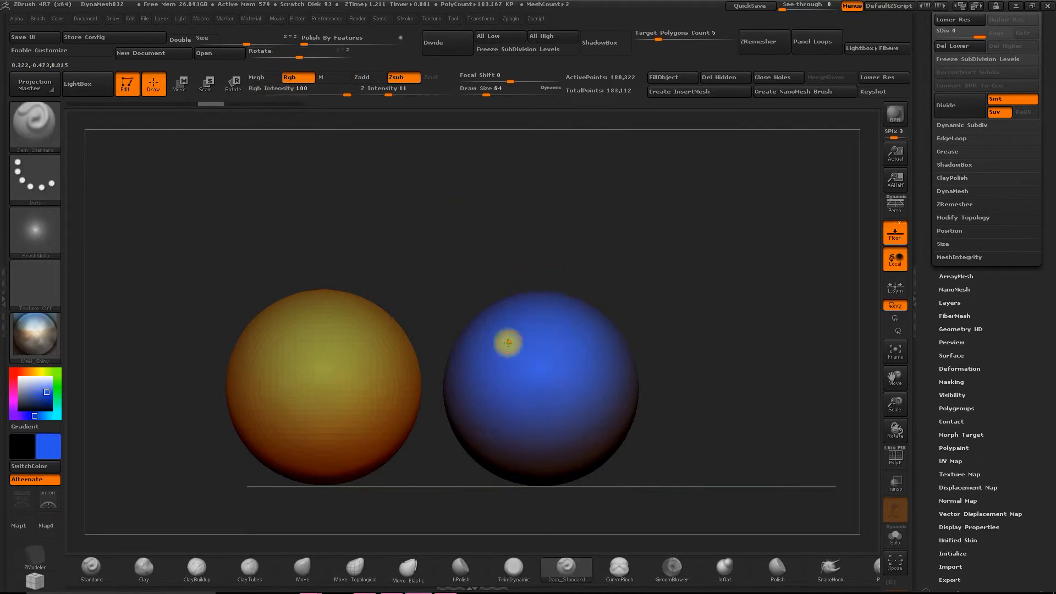
pyautogui.moveTo(556, 336)
pyautogui.mouseDown()
pyautogui.moveTo(587, 357)
pyautogui.moveTo(572, 325)
pyautogui.moveTo(517, 318)
pyautogui.mouseUp()
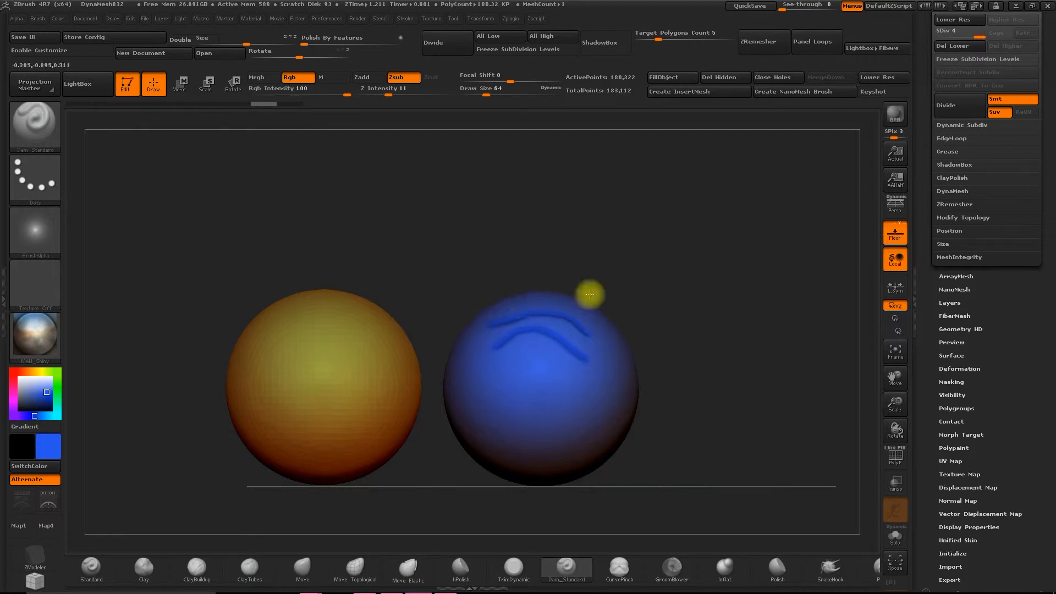
pyautogui.hotkey('ctrl', 'z')
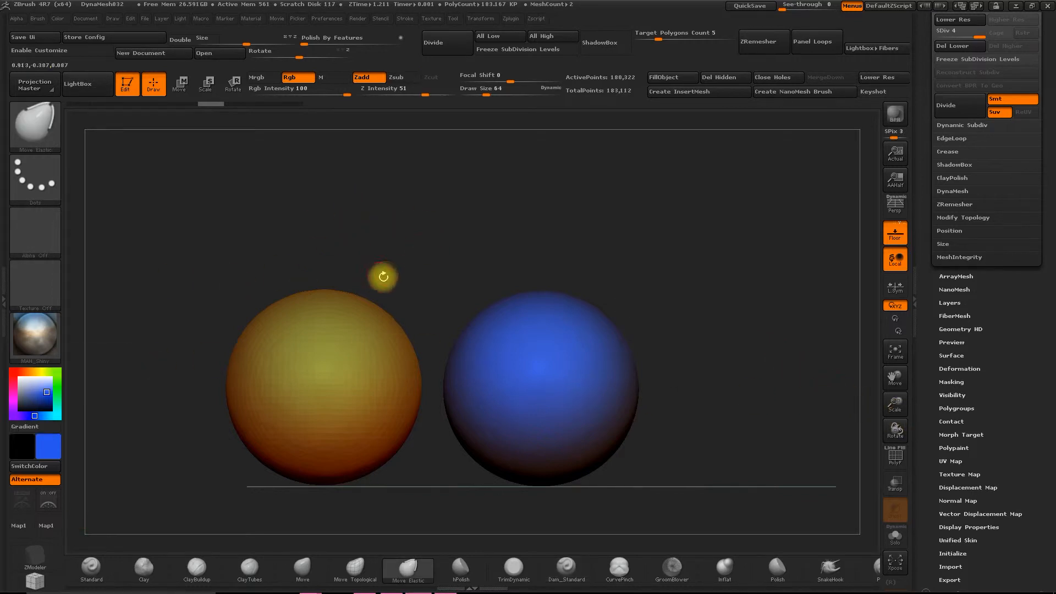
# - Switch to the Standard brush with the Colorized Spray stroke, enable the Rgb channel, and set the current color to yellow-green
pyautogui.click(92, 572)
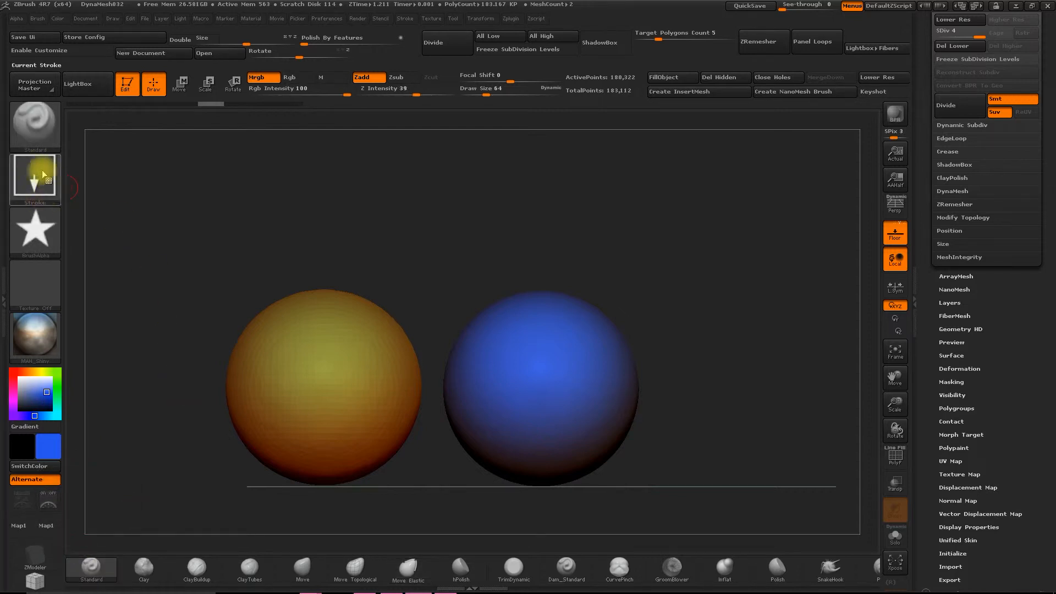
pyautogui.click(35, 180)
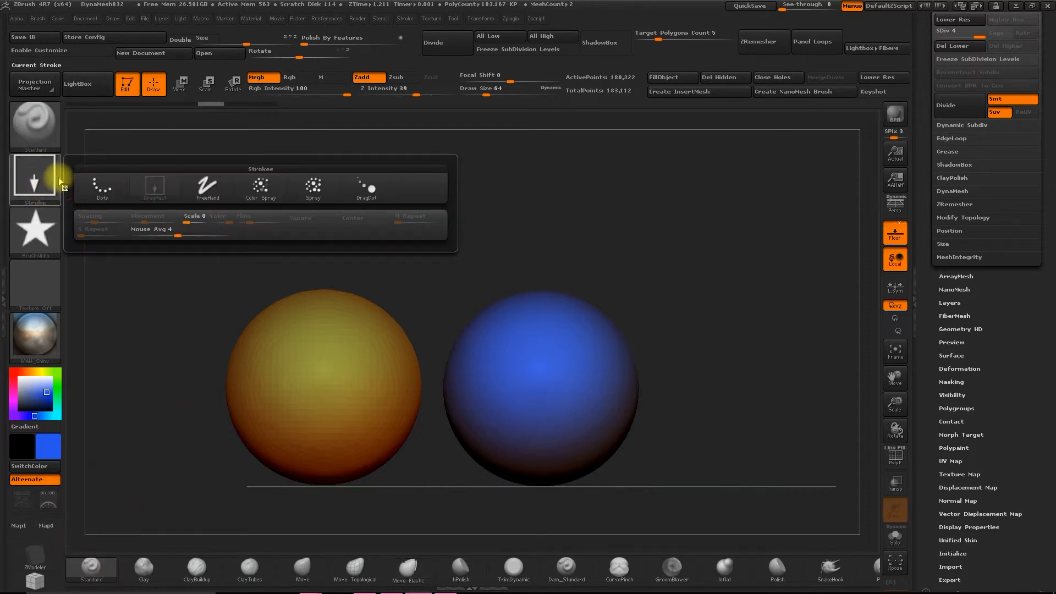
pyautogui.click(249, 179)
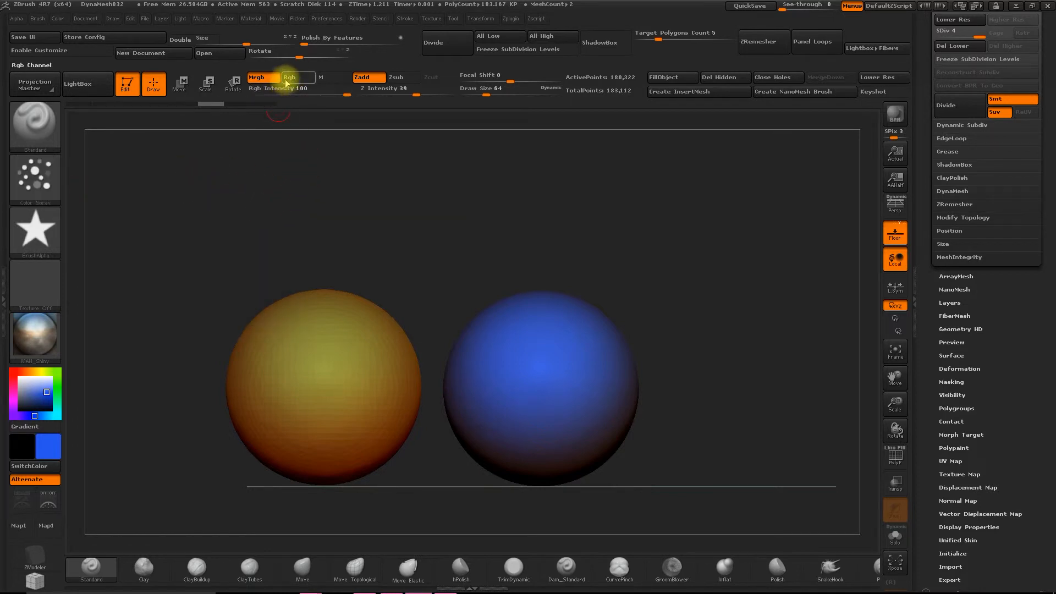
pyautogui.click(297, 79)
pyautogui.click(55, 440)
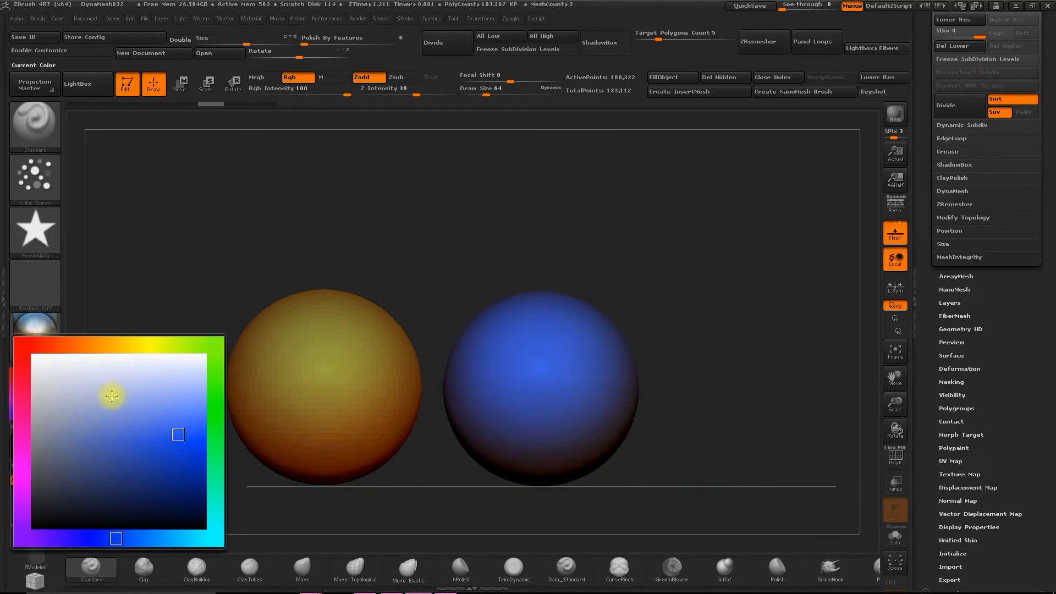
pyautogui.click(183, 345)
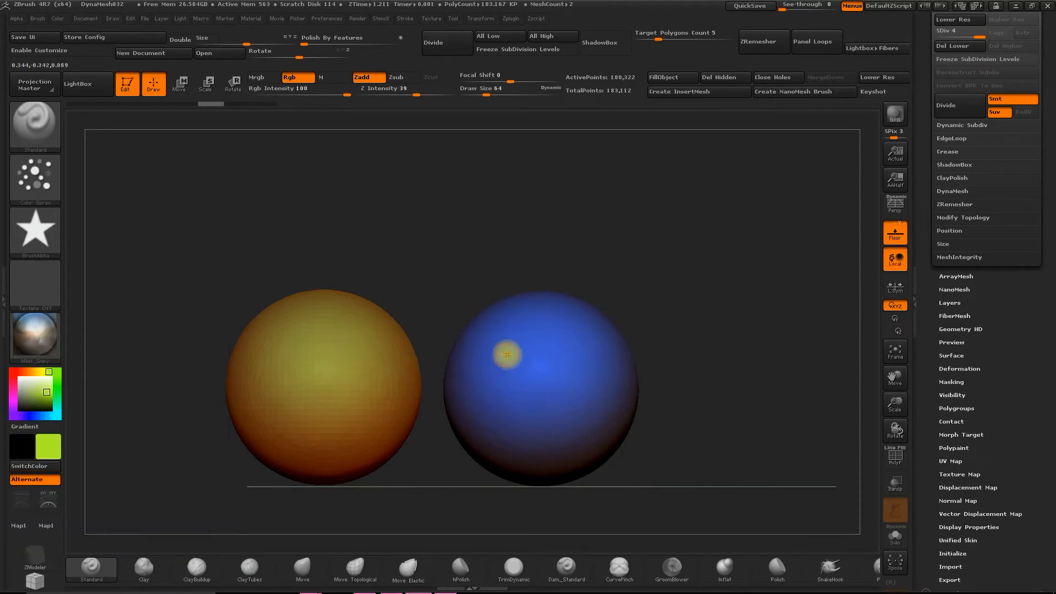
# - Try spraying an S-shaped trail of yellow-green stars on the blue sphere, examine it up close, and undo it
pyautogui.moveTo(530, 391)
pyautogui.mouseDown()
pyautogui.moveTo(572, 389)
pyautogui.moveTo(589, 358)
pyautogui.moveTo(578, 370)
pyautogui.moveTo(542, 336)
pyautogui.moveTo(498, 363)
pyautogui.moveTo(533, 404)
pyautogui.moveTo(483, 394)
pyautogui.mouseUp()
pyautogui.hotkey('ctrl', 'z')
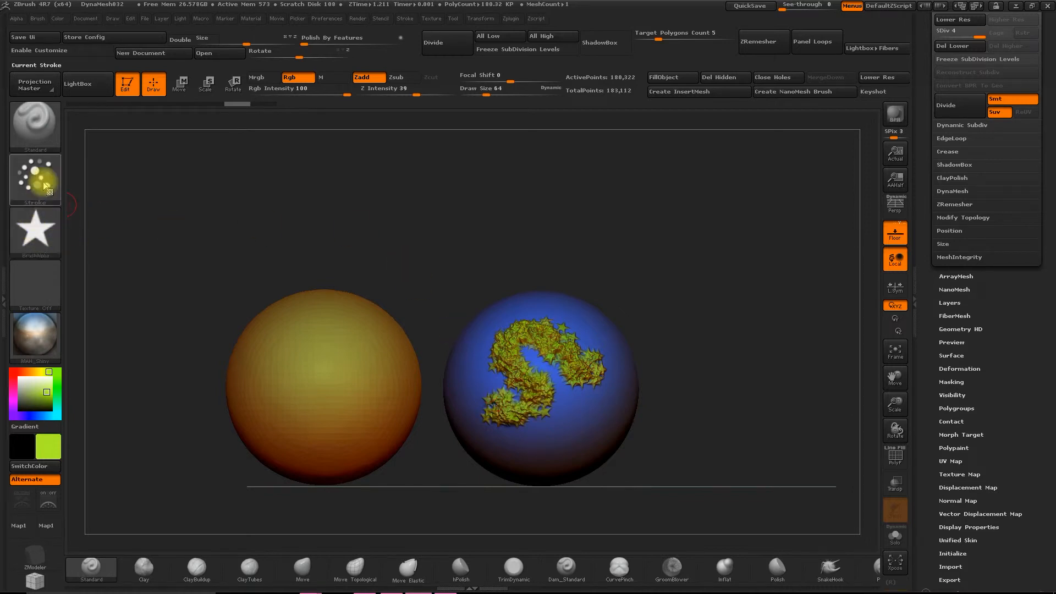
pyautogui.moveTo(895, 408); pyautogui.dragTo(904, 483)
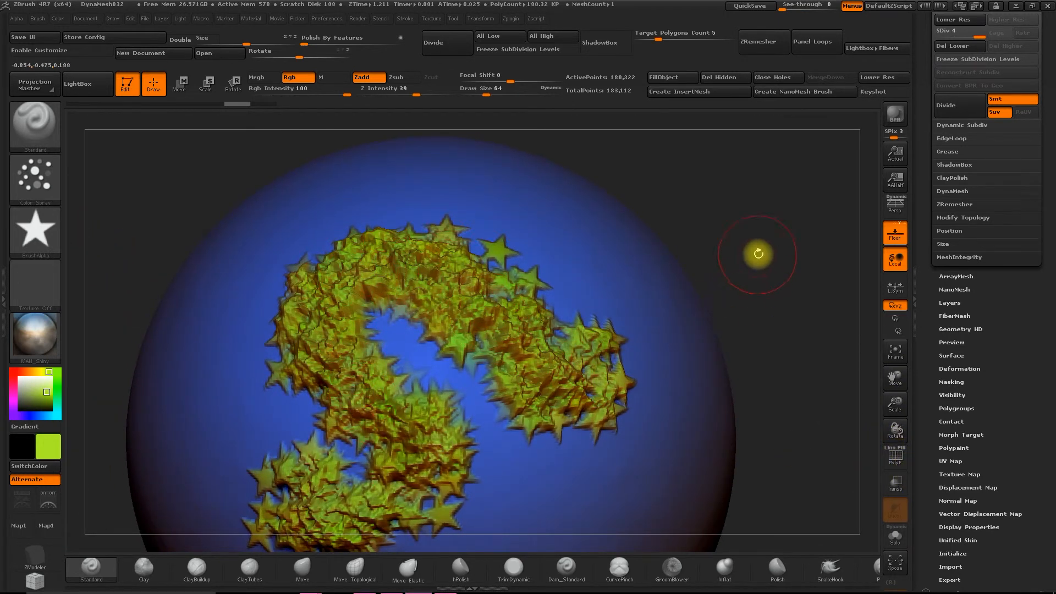
pyautogui.moveTo(895, 406); pyautogui.dragTo(600, 331)
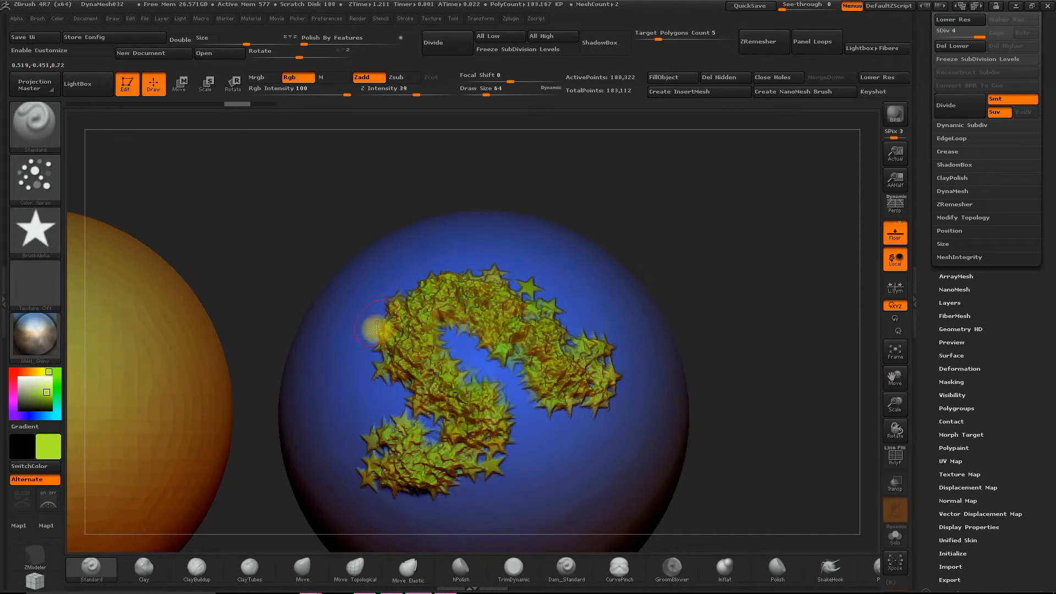
pyautogui.hotkey('ctrl', 'z')
# - Set the brush alpha to Alpha 23 and Z Intensity to 17, and spray a yellow-green bumpy patch across the blue sphere's front
pyautogui.click(42, 230)
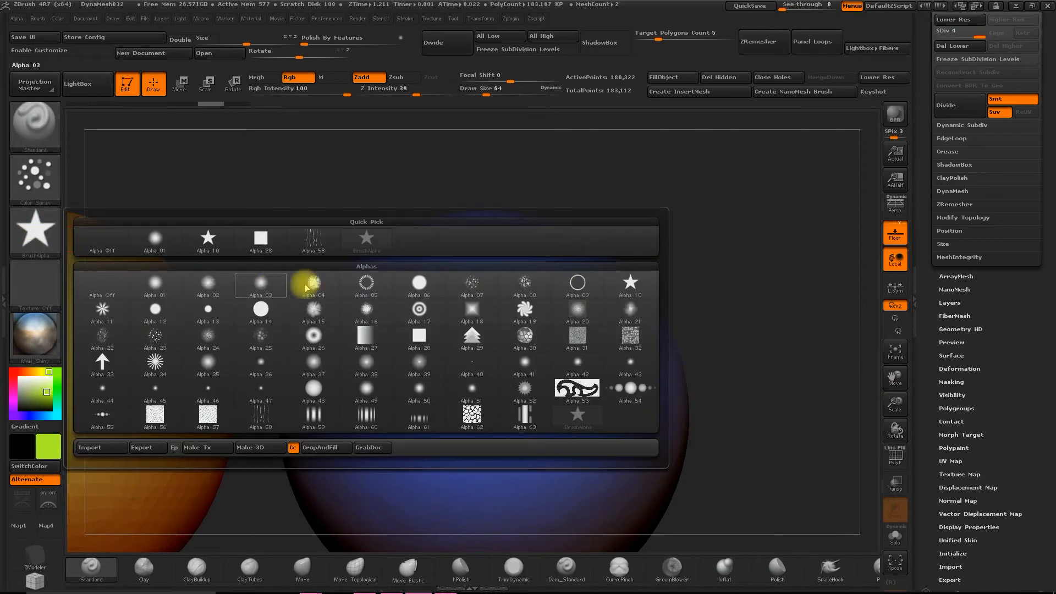
pyautogui.click(36, 242)
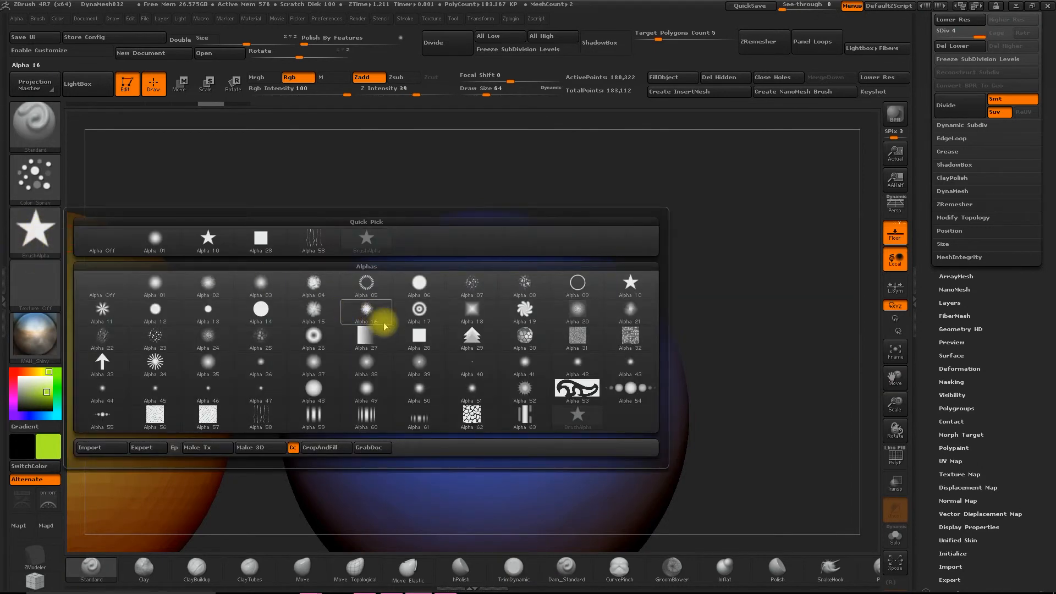
pyautogui.click(154, 335)
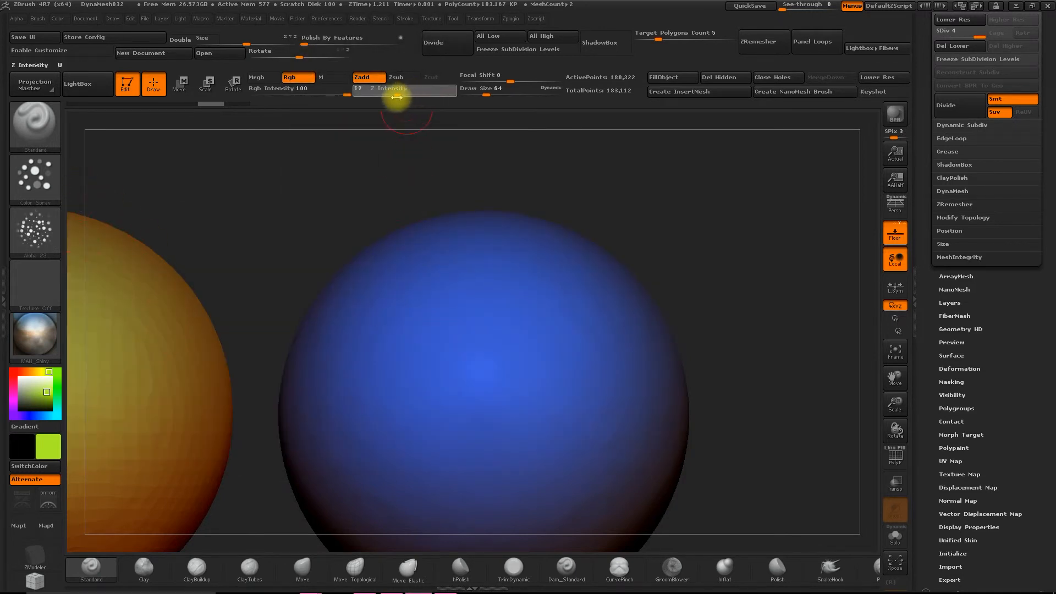
pyautogui.moveTo(420, 279)
pyautogui.mouseDown()
pyautogui.moveTo(389, 323)
pyautogui.moveTo(490, 302)
pyautogui.moveTo(384, 389)
pyautogui.moveTo(513, 401)
pyautogui.moveTo(408, 420)
pyautogui.moveTo(520, 417)
pyautogui.moveTo(585, 358)
pyautogui.moveTo(542, 281)
pyautogui.mouseUp()
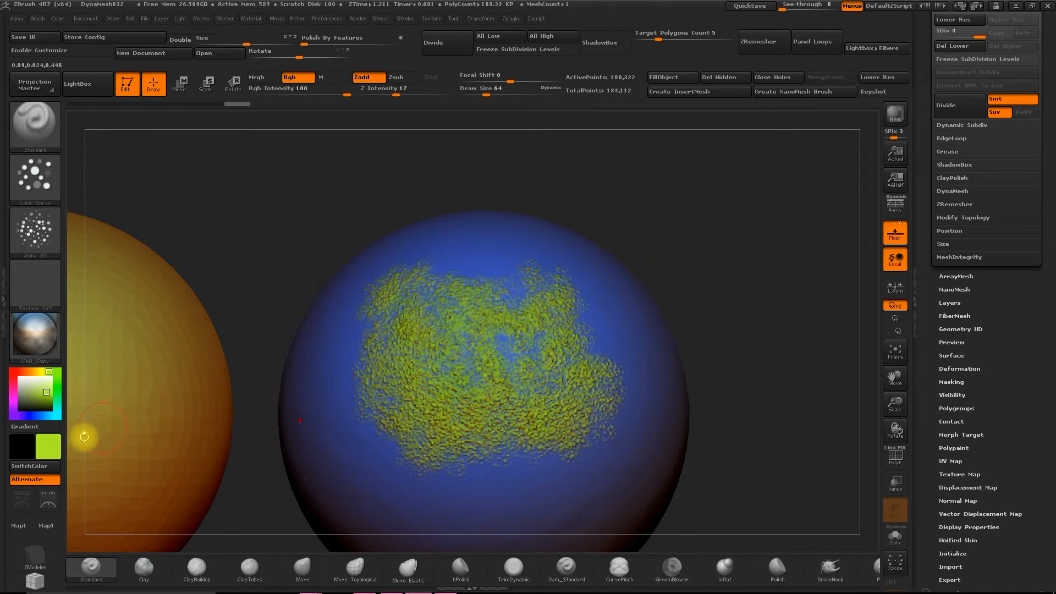
# - Set the current color to pink and spray colorized pink detail over the upper part of the yellow-green patch
pyautogui.click(54, 451)
pyautogui.click(89, 542)
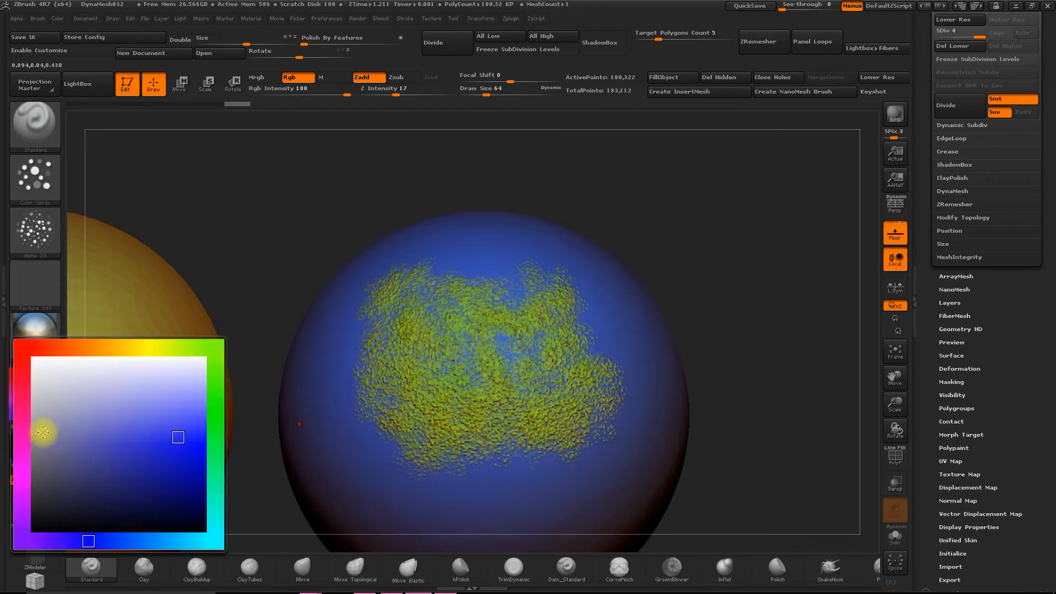
pyautogui.click(26, 395)
pyautogui.moveTo(124, 402)
pyautogui.mouseDown()
pyautogui.moveTo(153, 405)
pyautogui.moveTo(173, 388)
pyautogui.mouseUp()
pyautogui.moveTo(531, 318)
pyautogui.mouseDown()
pyautogui.moveTo(572, 336)
pyautogui.moveTo(487, 332)
pyautogui.moveTo(389, 349)
pyautogui.moveTo(444, 306)
pyautogui.moveTo(449, 271)
pyautogui.moveTo(522, 264)
pyautogui.mouseUp()
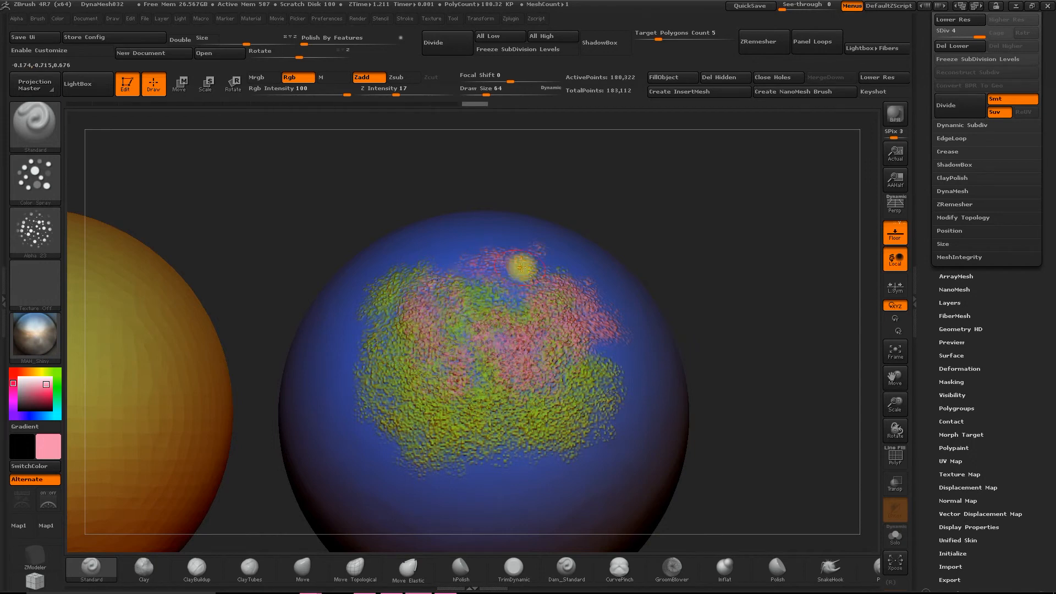
# - Switch to the Spray stroke and spray uniform pink texture around the existing patch on the blue sphere
pyautogui.click(43, 189)
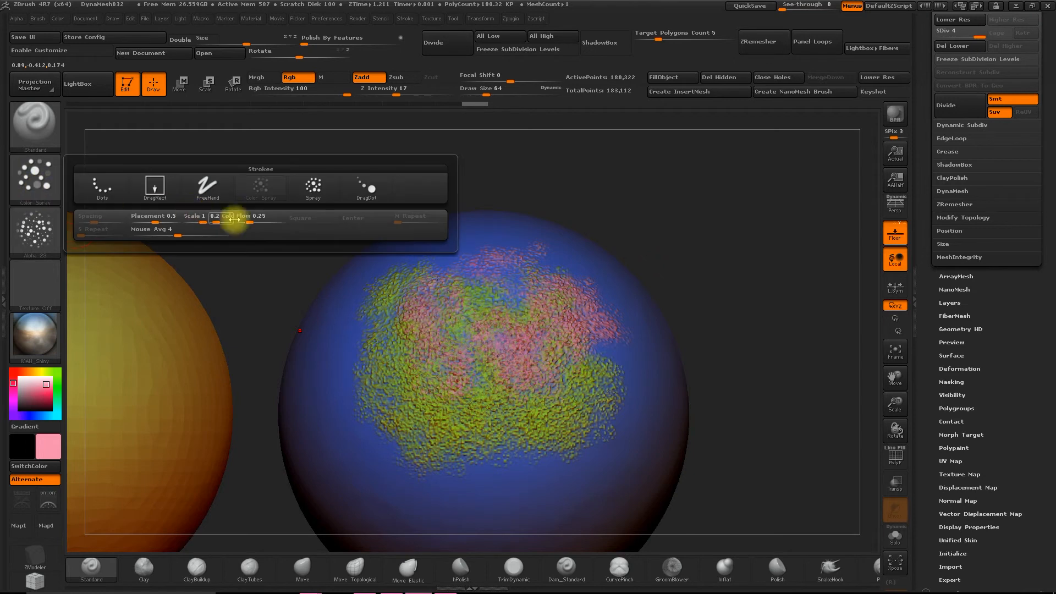
pyautogui.click(311, 181)
pyautogui.moveTo(332, 283)
pyautogui.mouseDown()
pyautogui.moveTo(358, 396)
pyautogui.moveTo(450, 463)
pyautogui.mouseUp()
pyautogui.moveTo(676, 264)
pyautogui.mouseDown()
pyautogui.moveTo(701, 250)
pyautogui.moveTo(667, 307)
pyautogui.moveTo(667, 288)
pyautogui.moveTo(636, 385)
pyautogui.moveTo(637, 297)
pyautogui.moveTo(587, 259)
pyautogui.mouseUp()
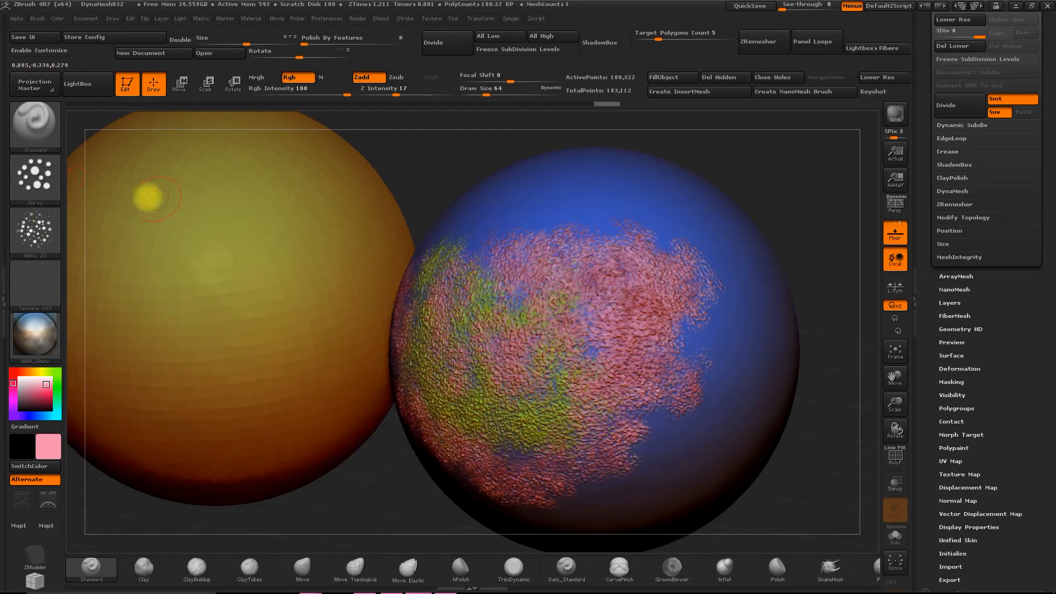
# - Switch to the DragDot stroke and place several single pink Alpha 23 dabs on the bare blue area beside and above the patch
pyautogui.click(52, 174)
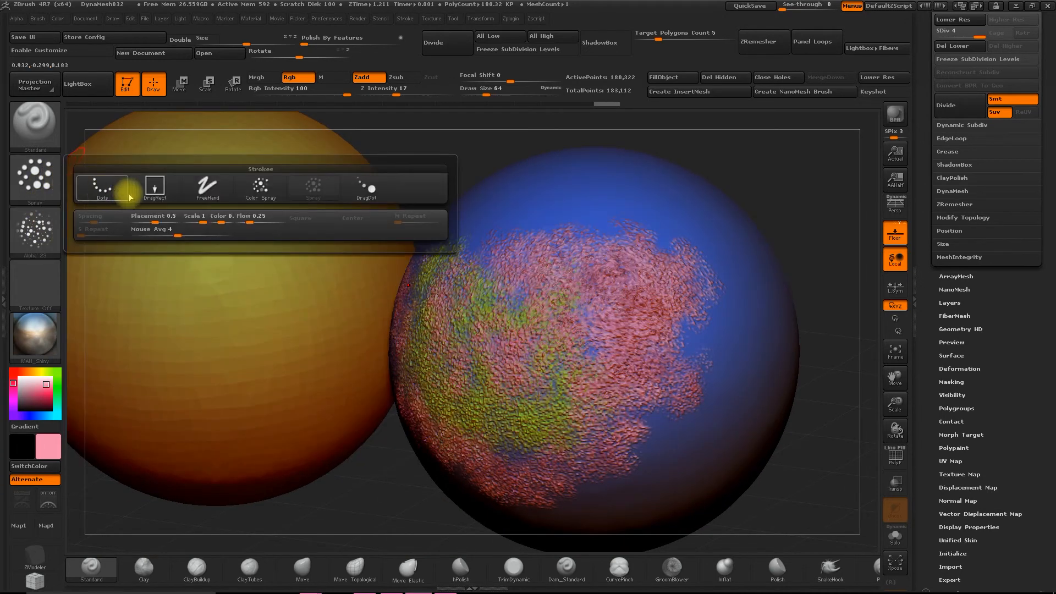
pyautogui.click(365, 191)
pyautogui.keyDown('alt'); pyautogui.moveTo(797, 212); pyautogui.dragTo(714, 289); pyautogui.keyUp('alt')
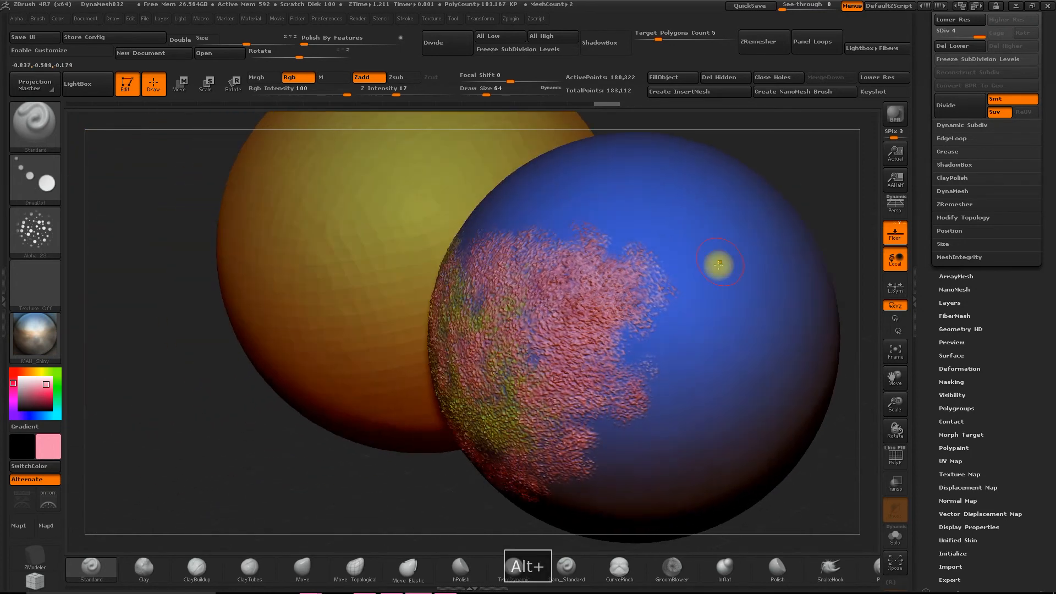
pyautogui.click(738, 245)
pyautogui.click(748, 321)
pyautogui.click(647, 198)
pyautogui.moveTo(584, 195); pyautogui.dragTo(594, 199)
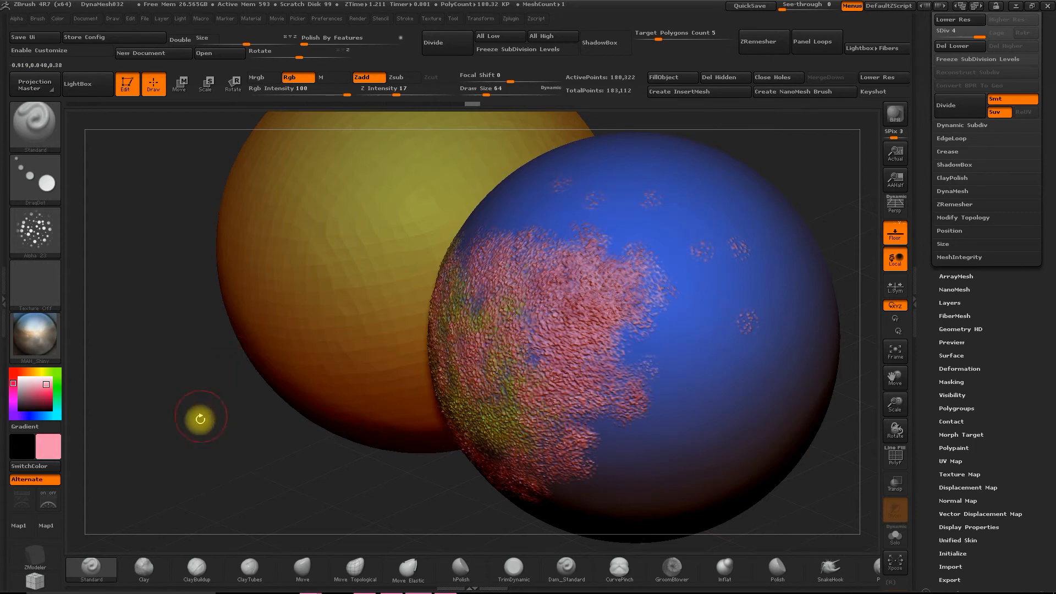
pyautogui.moveTo(200, 419); pyautogui.dragTo(235, 424)
pyautogui.click(895, 352)
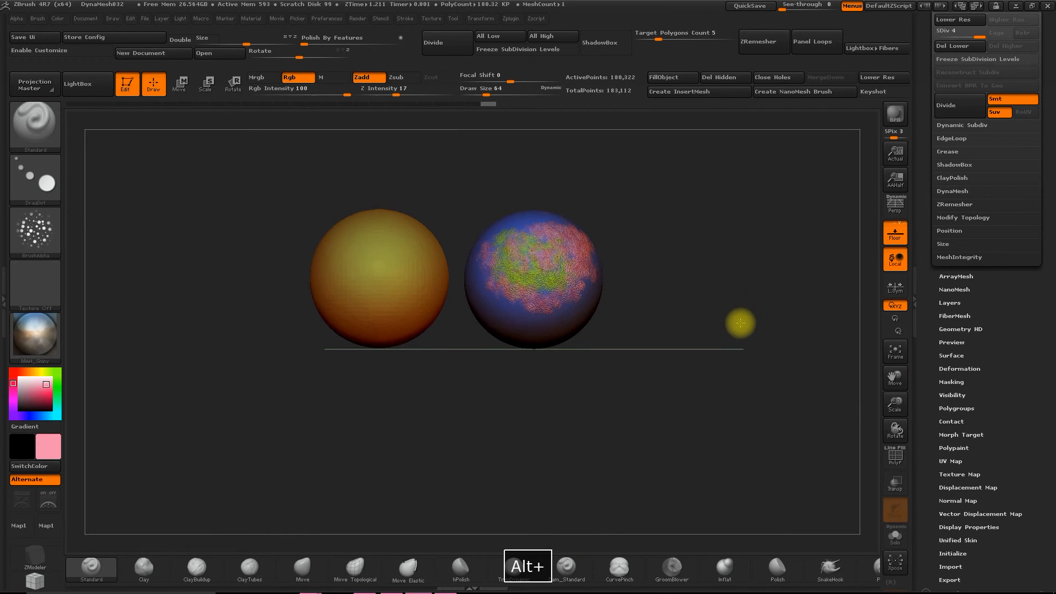
pyautogui.moveTo(895, 405); pyautogui.dragTo(777, 401)
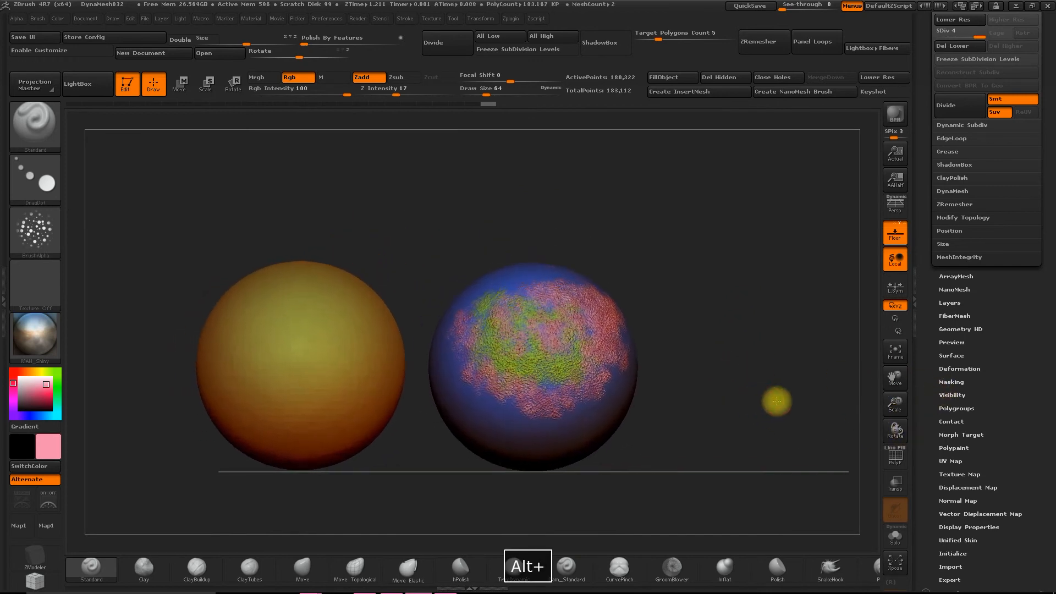
pyautogui.keyDown('alt'); pyautogui.moveTo(318, 231); pyautogui.dragTo(345, 226); pyautogui.keyUp('alt')
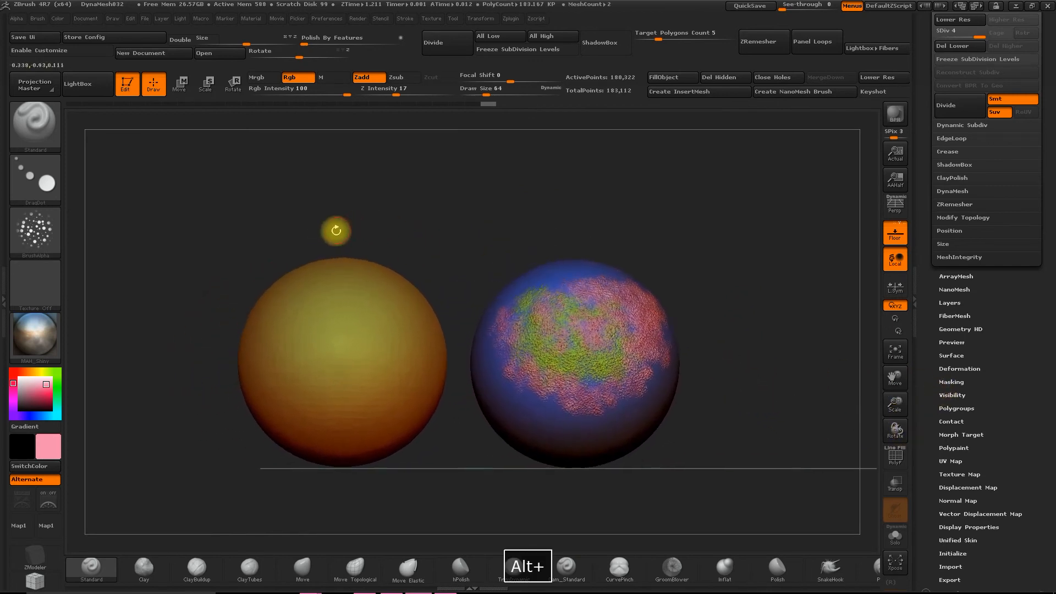